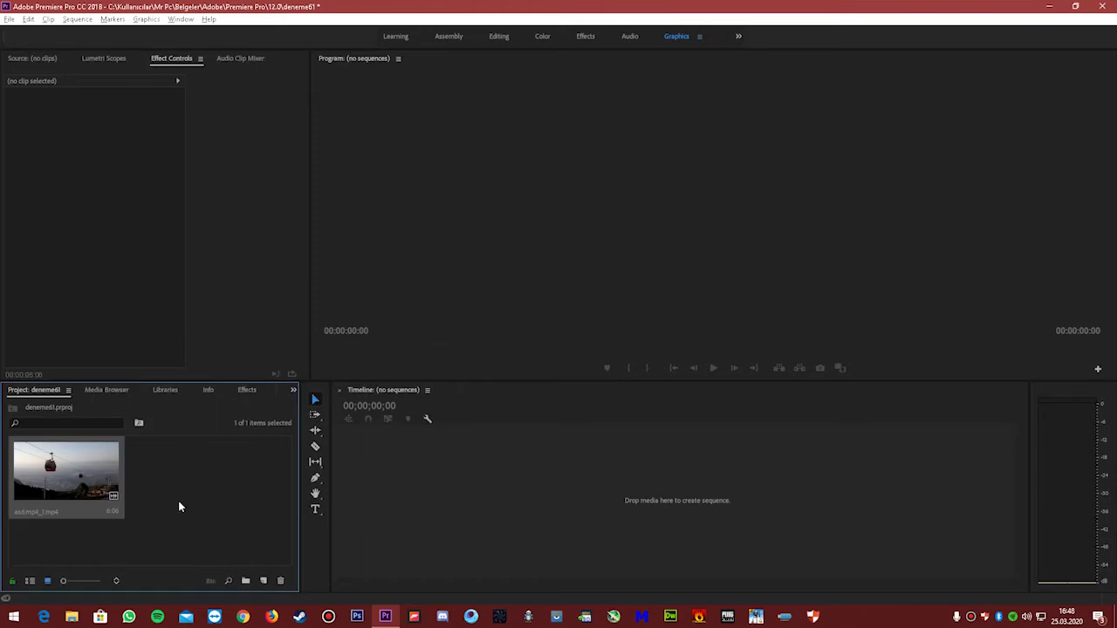
- Create a sequence from asd.mp4_1.mp4, then unlink the clip's audio and delete it from the timeline
{"action": "scroll", "coordinate": [545, 500], "scroll_direction": "up", "scroll_amount": 6}
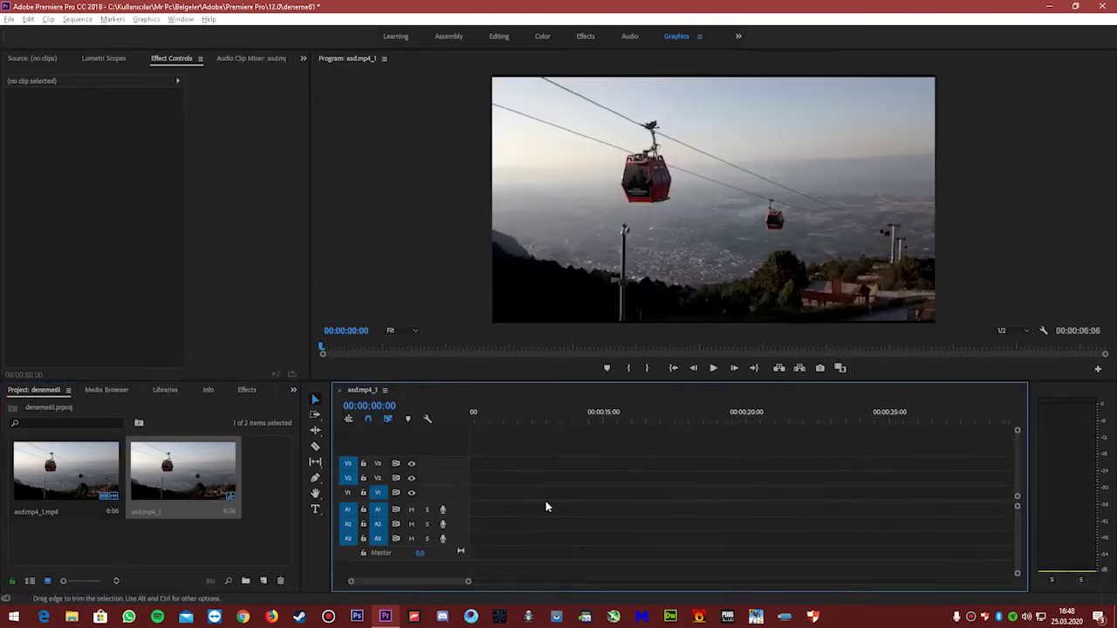
{"action": "left_click_drag", "start_coordinate": [385, 582], "coordinate": [326, 571]}
{"action": "left_click", "coordinate": [514, 493]}
{"action": "right_click", "coordinate": [527, 493]}
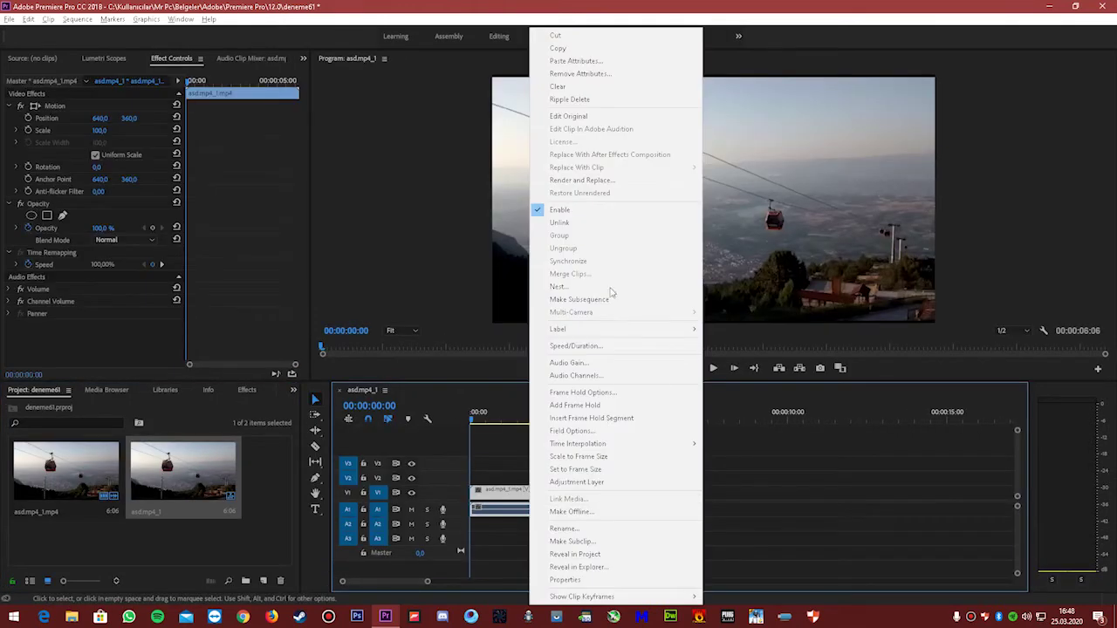
{"action": "left_click", "coordinate": [611, 217]}
{"action": "left_click", "coordinate": [513, 509]}
{"action": "key", "text": "Delete"}
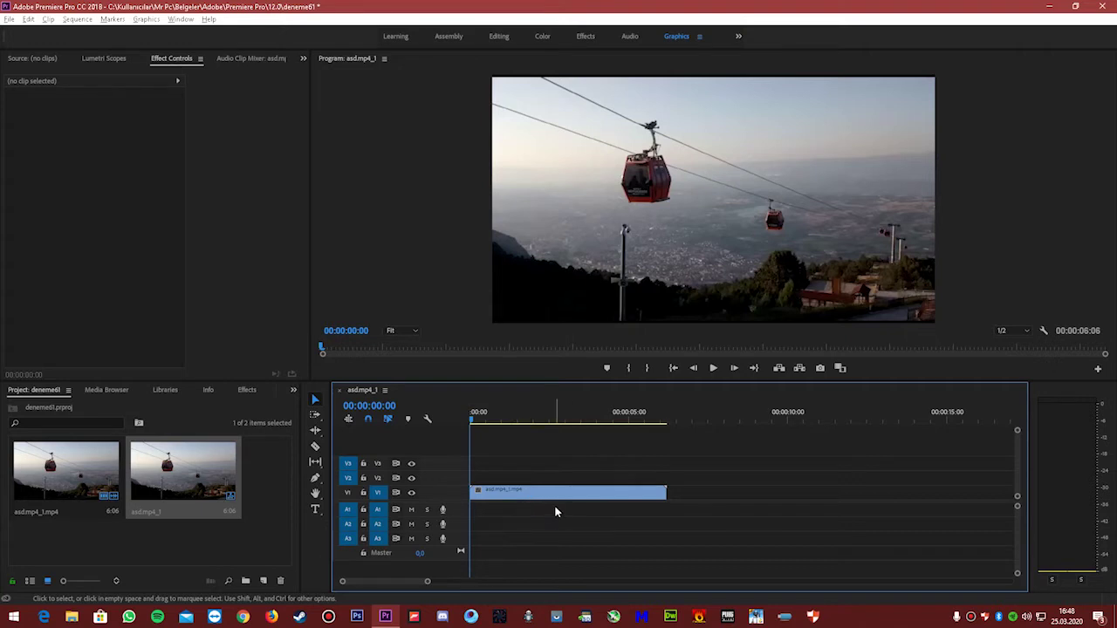
- Duplicate the V1 video clip onto V2, aligned directly above the original
{"action": "left_click_drag", "start_coordinate": [555, 502], "coordinate": [556, 476]}
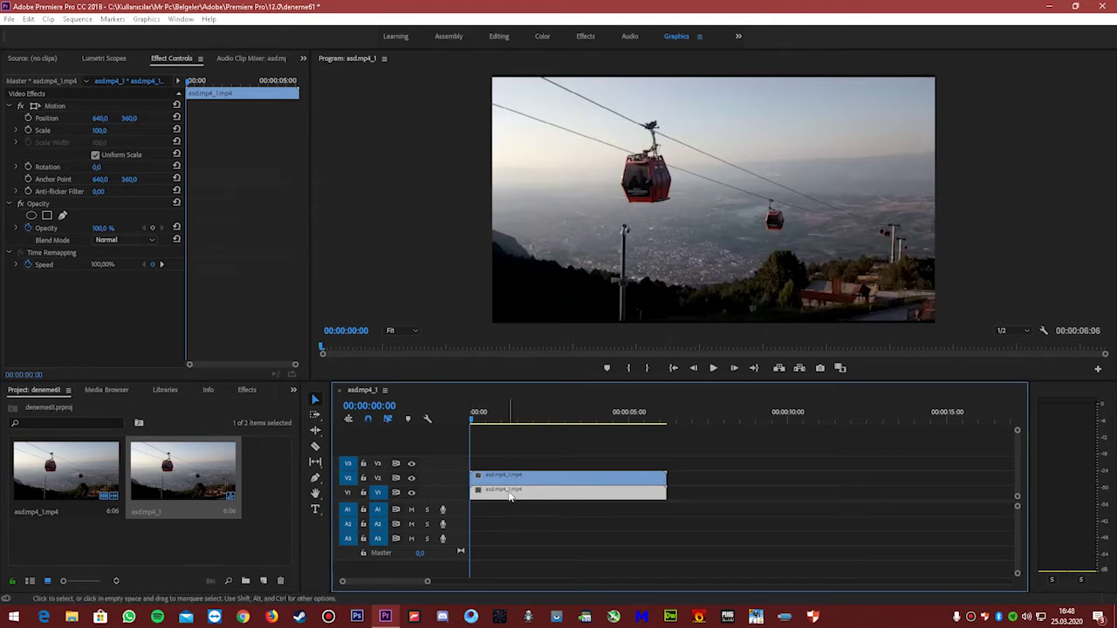
{"action": "left_click", "coordinate": [561, 474]}
{"action": "left_click", "coordinate": [519, 466]}
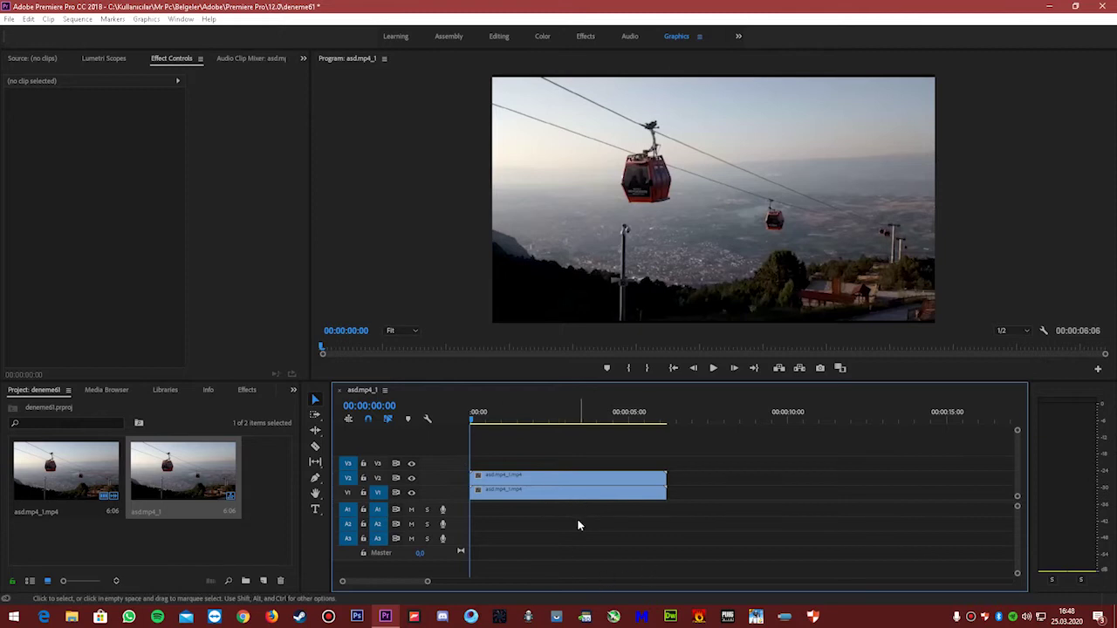
{"action": "left_click", "coordinate": [533, 477]}
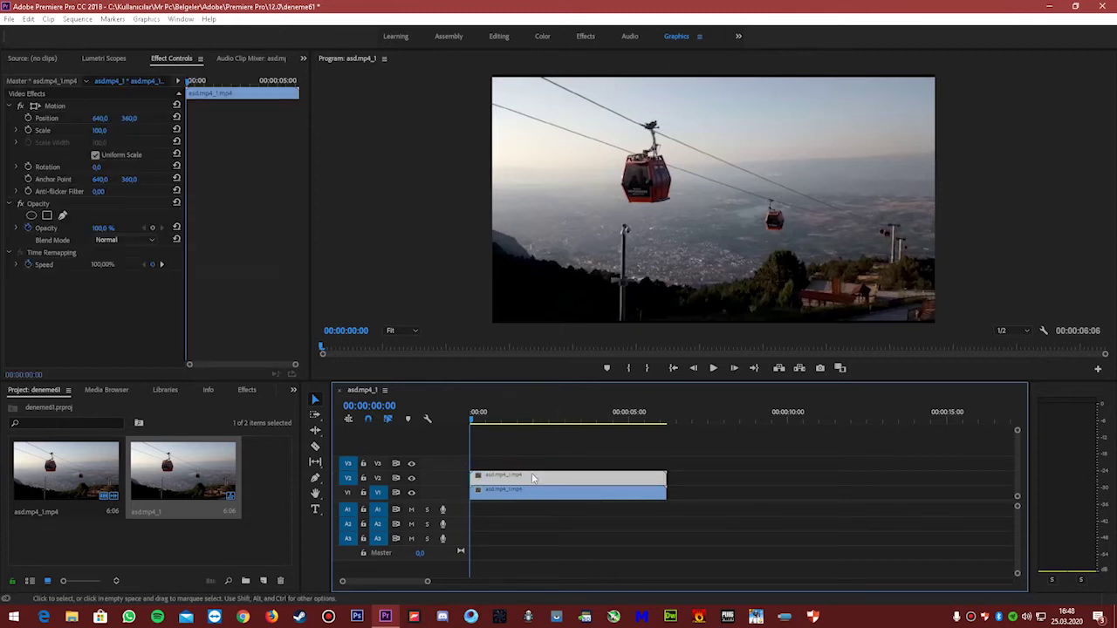
{"action": "left_click", "coordinate": [536, 478], "text": "shift"}
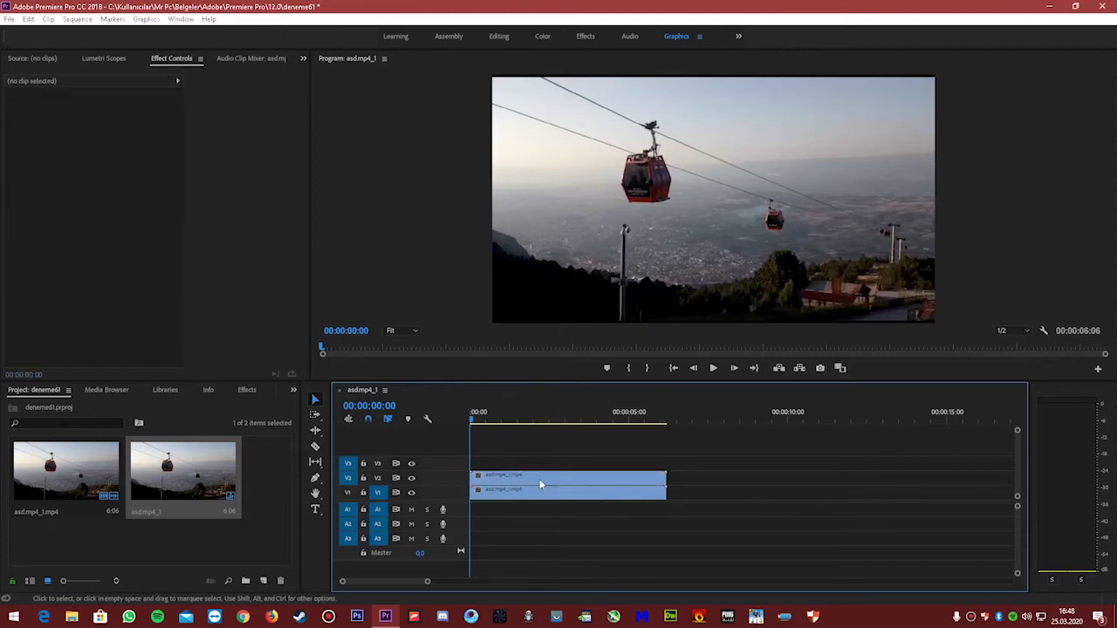
- Search the effects for "mosaic" and apply the Mosaic video effect to the clip on V2
{"action": "left_click", "coordinate": [535, 482]}
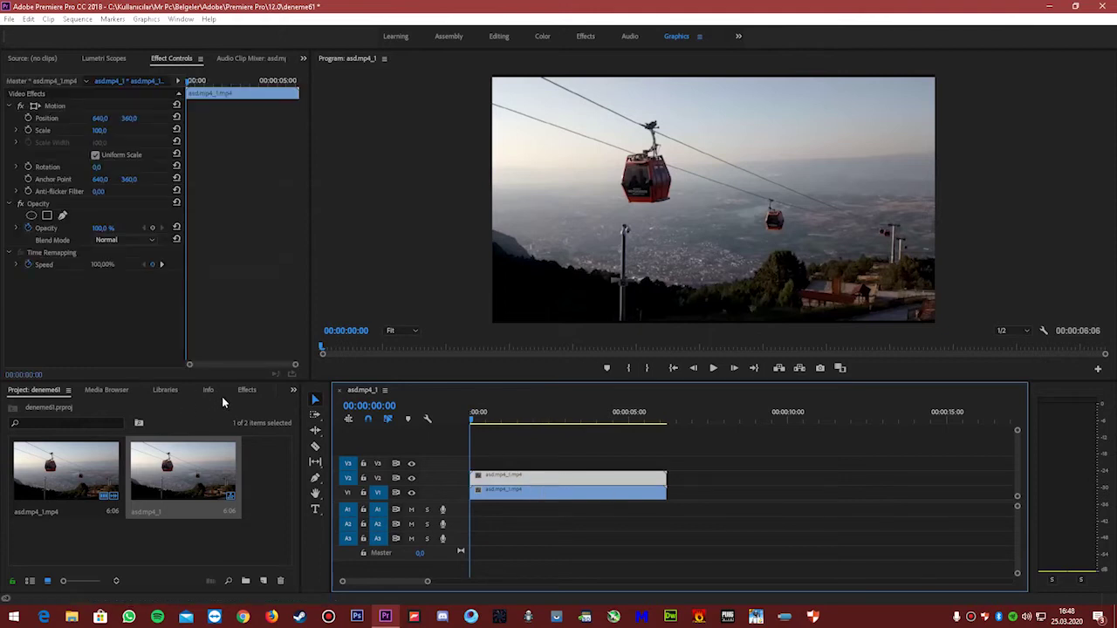
{"action": "left_click", "coordinate": [246, 390]}
{"action": "left_click", "coordinate": [88, 406]}
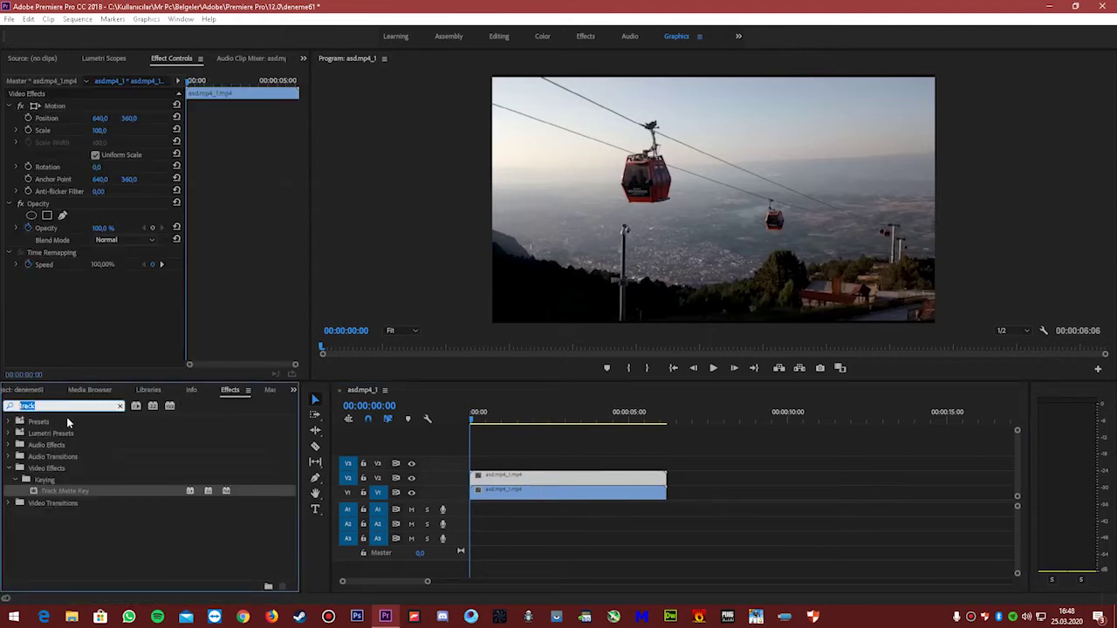
{"action": "key", "text": "BackSpace"}
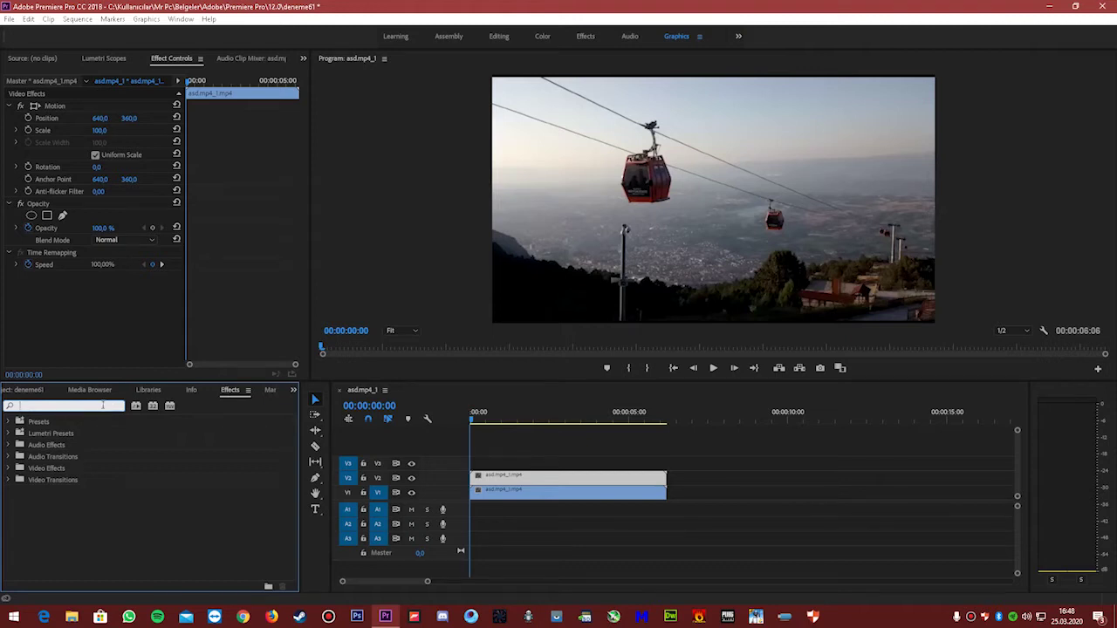
{"action": "type", "text": "mosaic"}
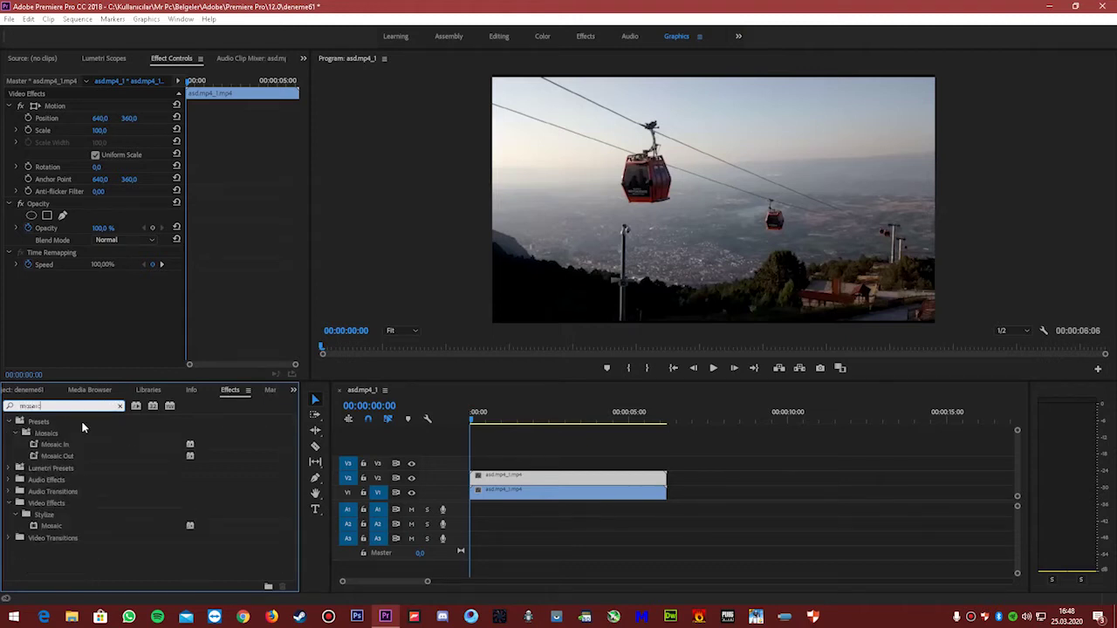
{"action": "left_click_drag", "start_coordinate": [52, 525], "coordinate": [567, 478]}
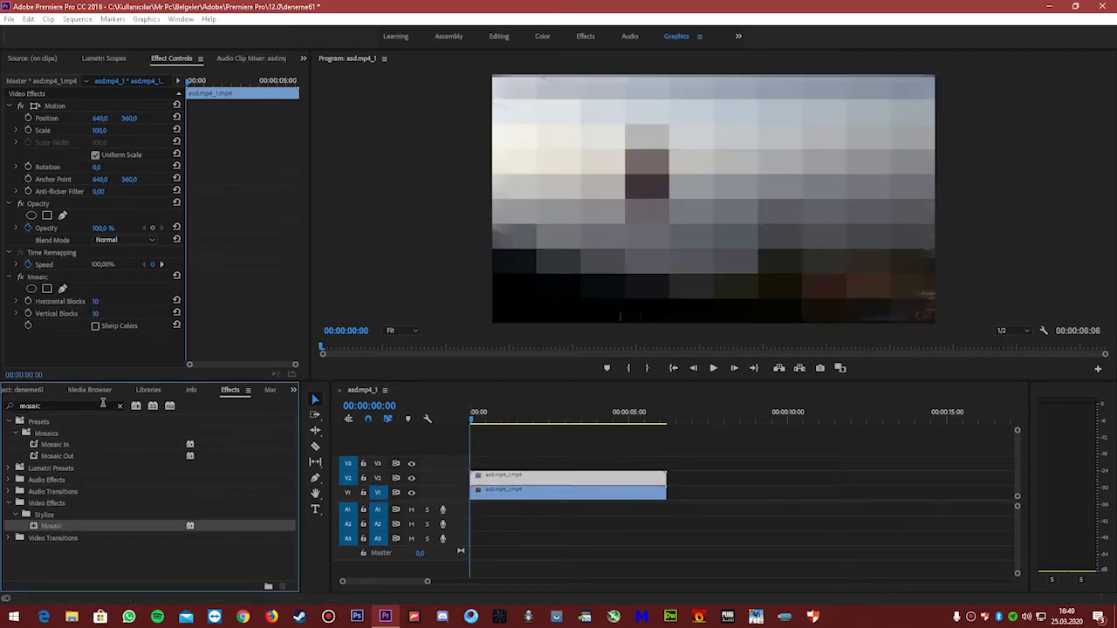
- Search the effects for "track" and apply Track Matte Key to the clip on V2
{"action": "left_click_drag", "start_coordinate": [57, 407], "coordinate": [16, 412]}
{"action": "key", "text": "BackSpace"}
{"action": "type", "text": "track"}
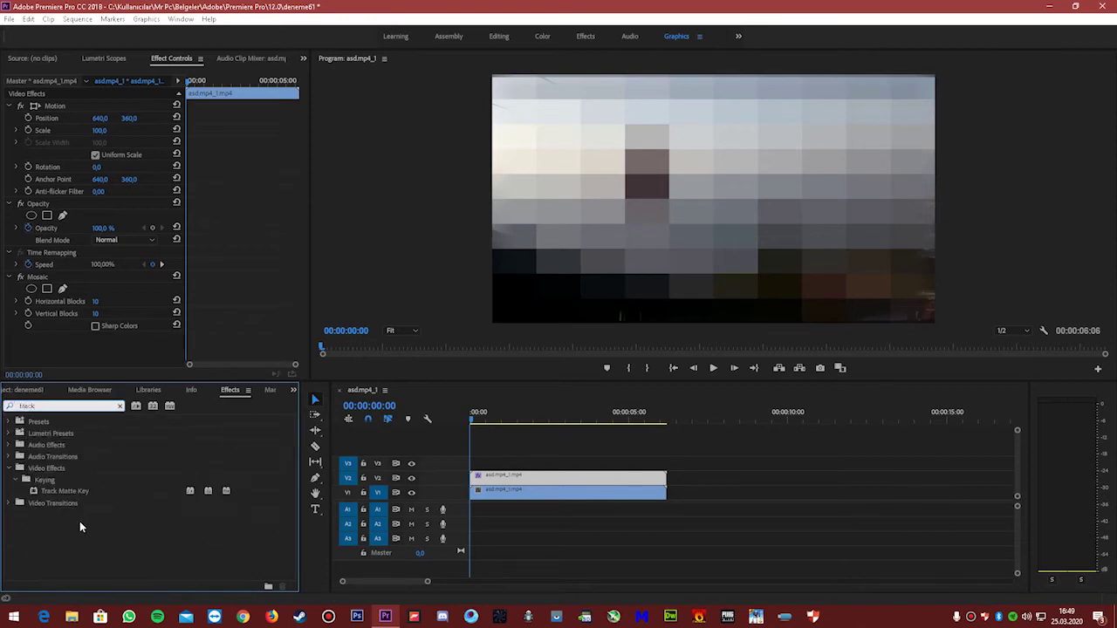
{"action": "left_click_drag", "start_coordinate": [53, 492], "coordinate": [528, 475]}
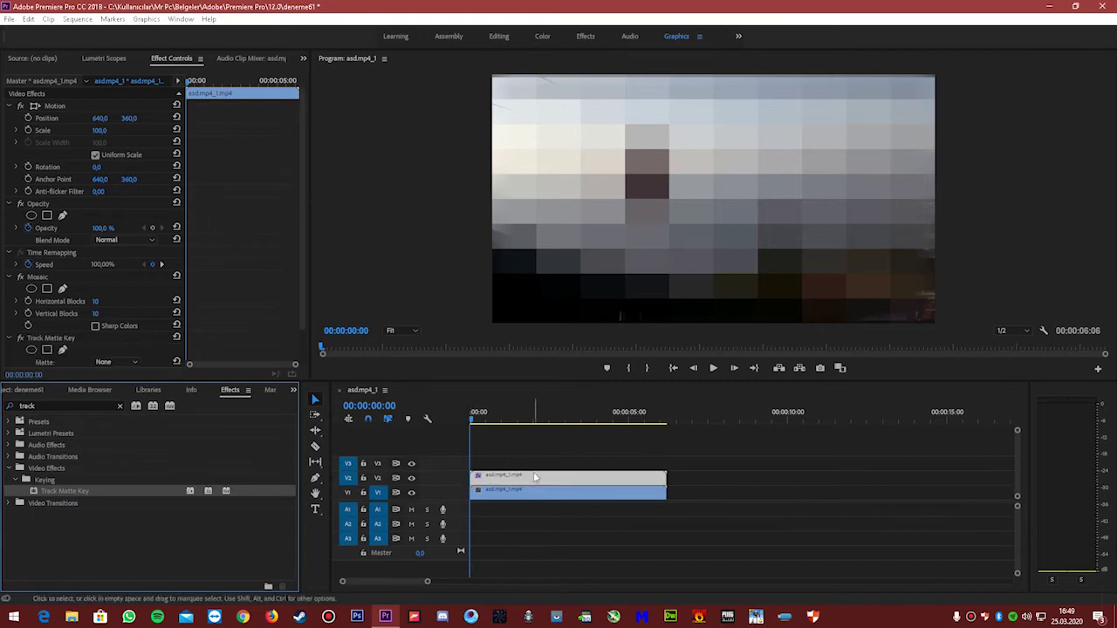
- Create a legacy title named Title 08 at 1280 x 720, 30 fps, with square pixels
{"action": "left_click", "coordinate": [23, 393]}
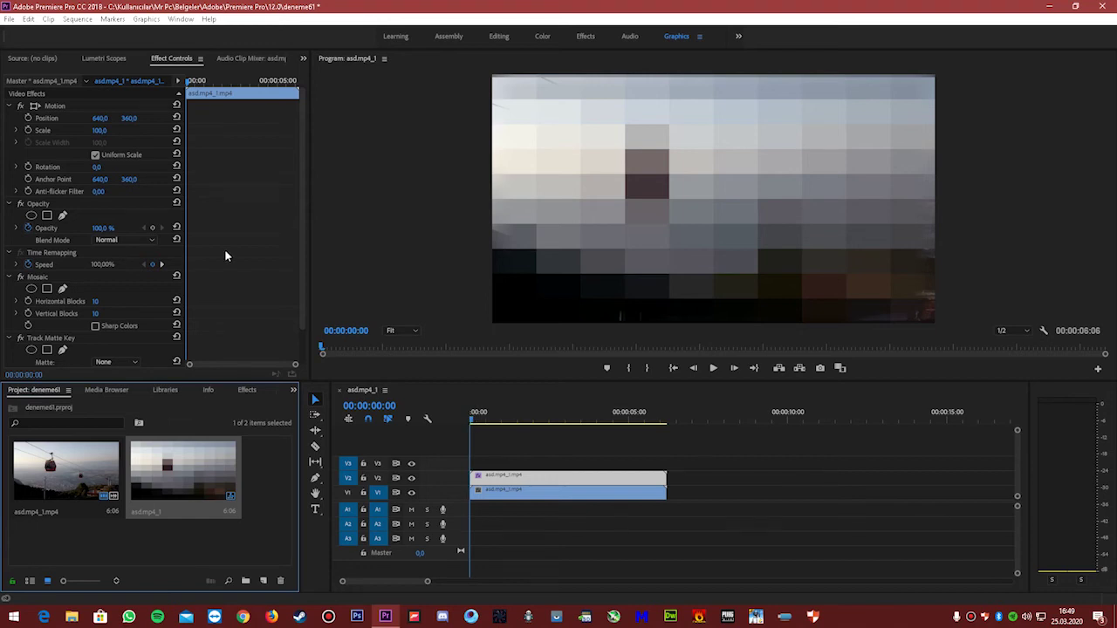
{"action": "left_click", "coordinate": [9, 19]}
{"action": "mouse_move", "coordinate": [28, 19]}
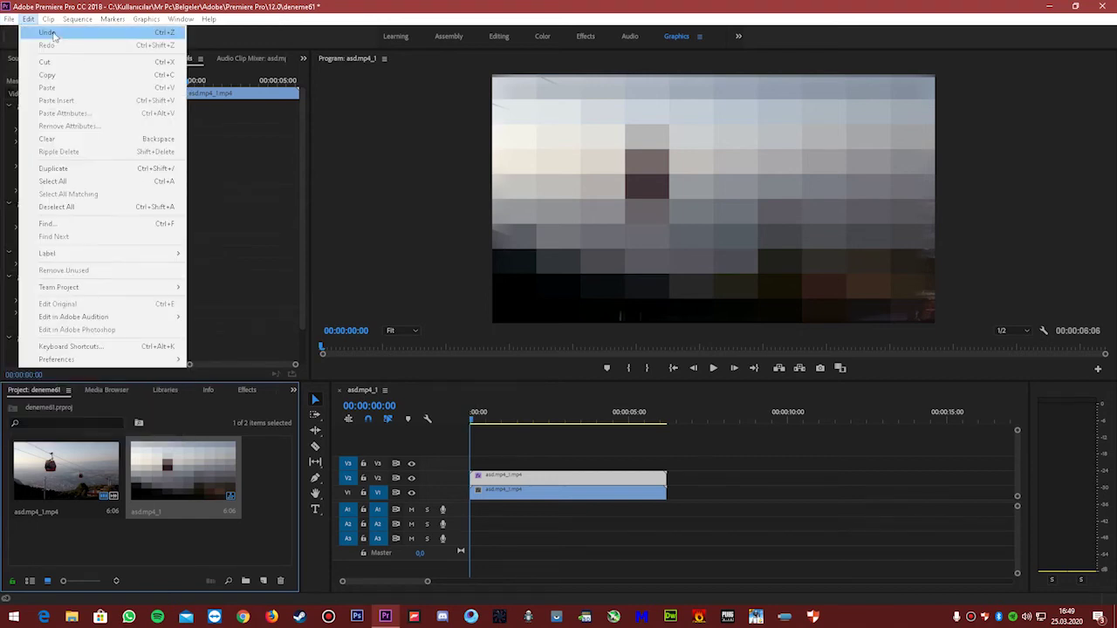
{"action": "mouse_move", "coordinate": [53, 33]}
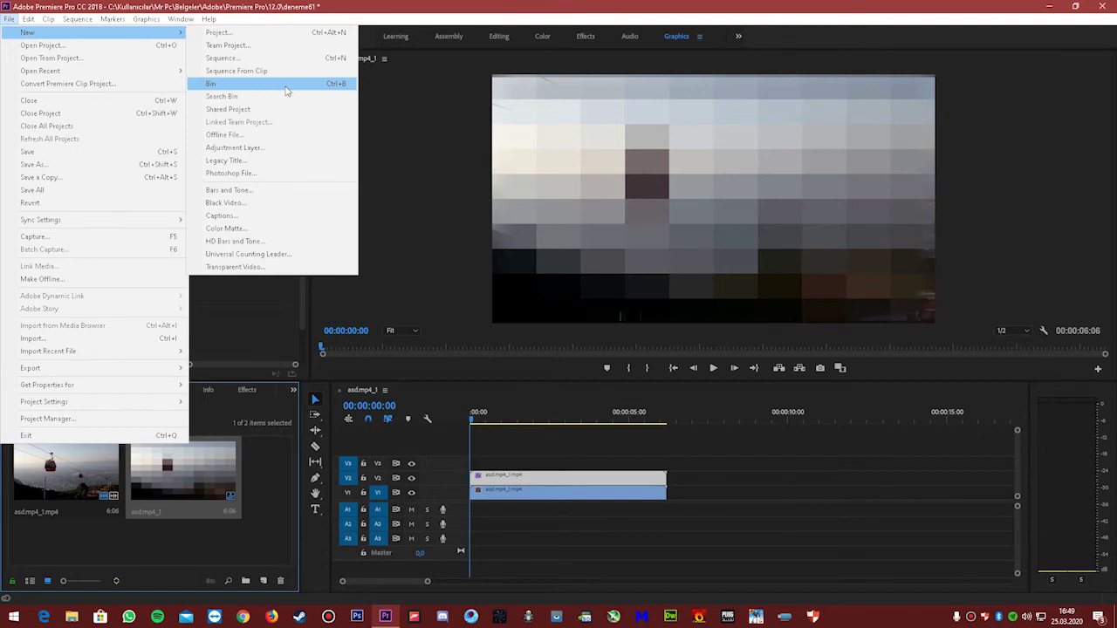
{"action": "left_click", "coordinate": [226, 159]}
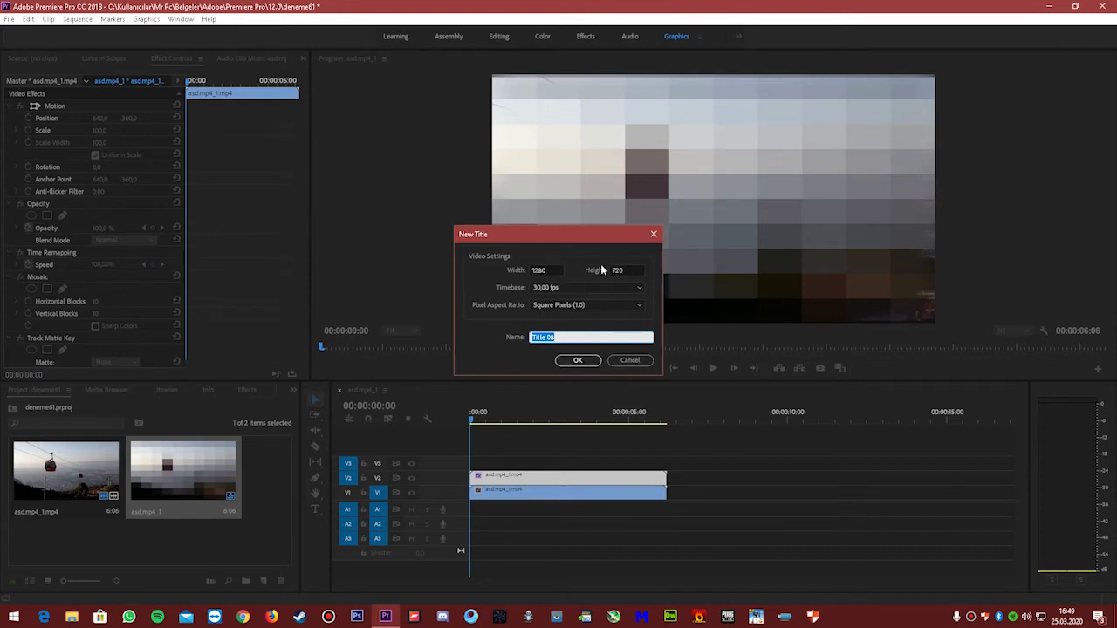
{"action": "left_click", "coordinate": [577, 360]}
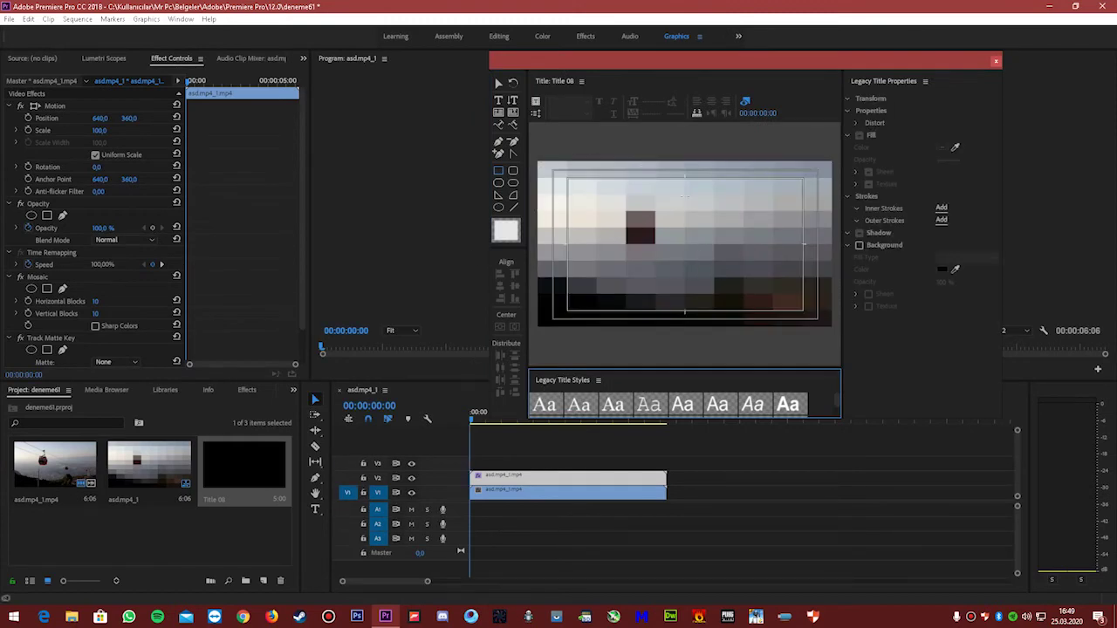
- Hide the V2 track and draw a white rectangle in the title that covers the front cable car's cabin
{"action": "left_click", "coordinate": [411, 478]}
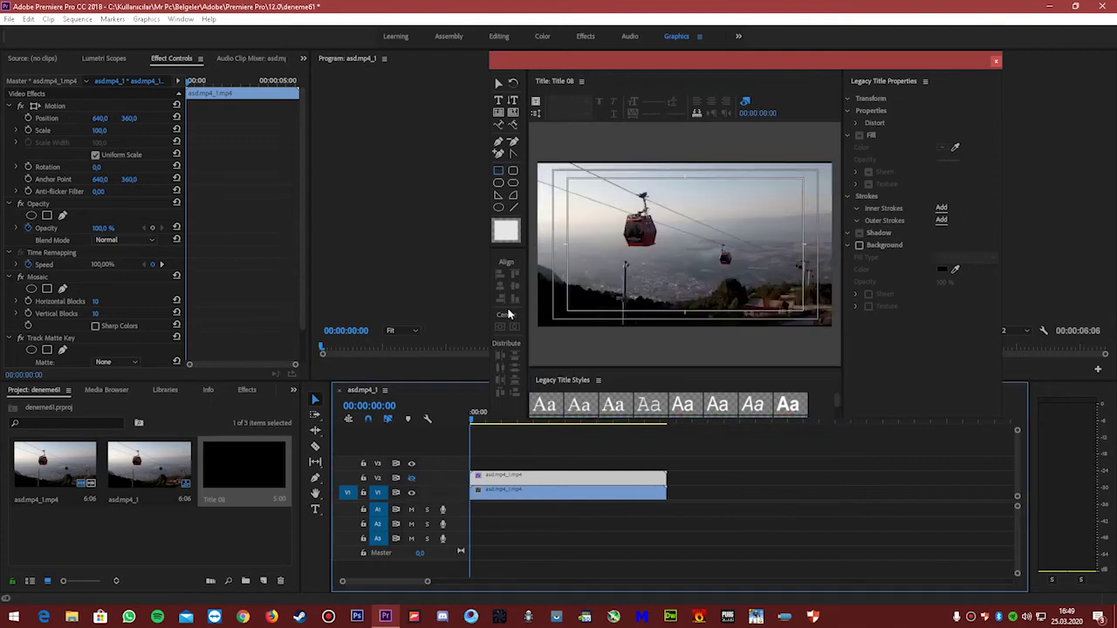
{"action": "left_click", "coordinate": [502, 172]}
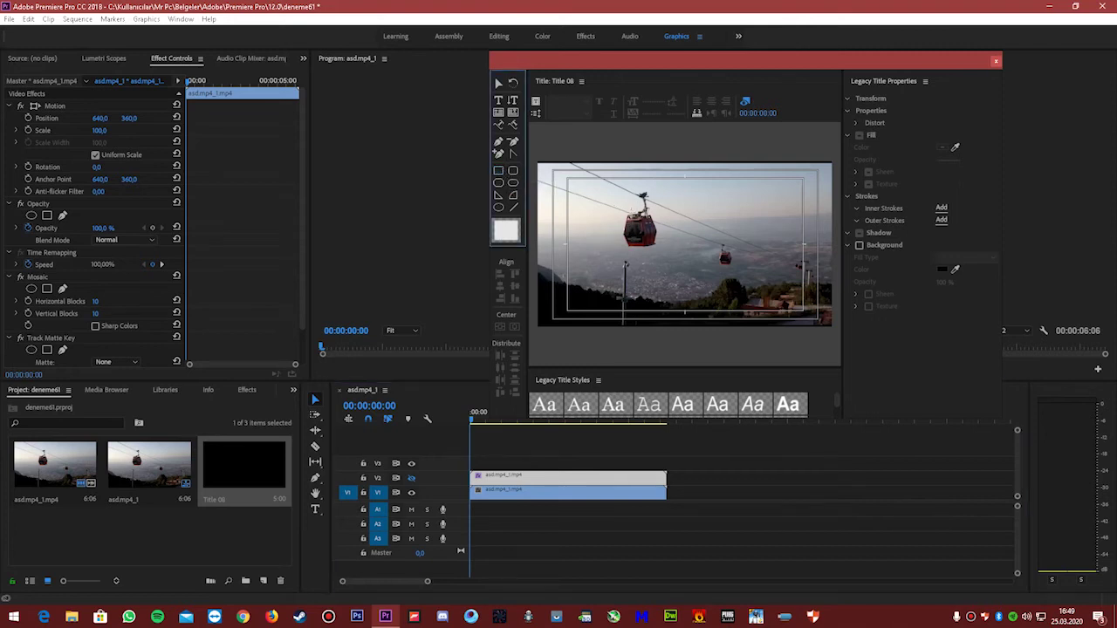
{"action": "left_click_drag", "start_coordinate": [624, 215], "coordinate": [658, 250]}
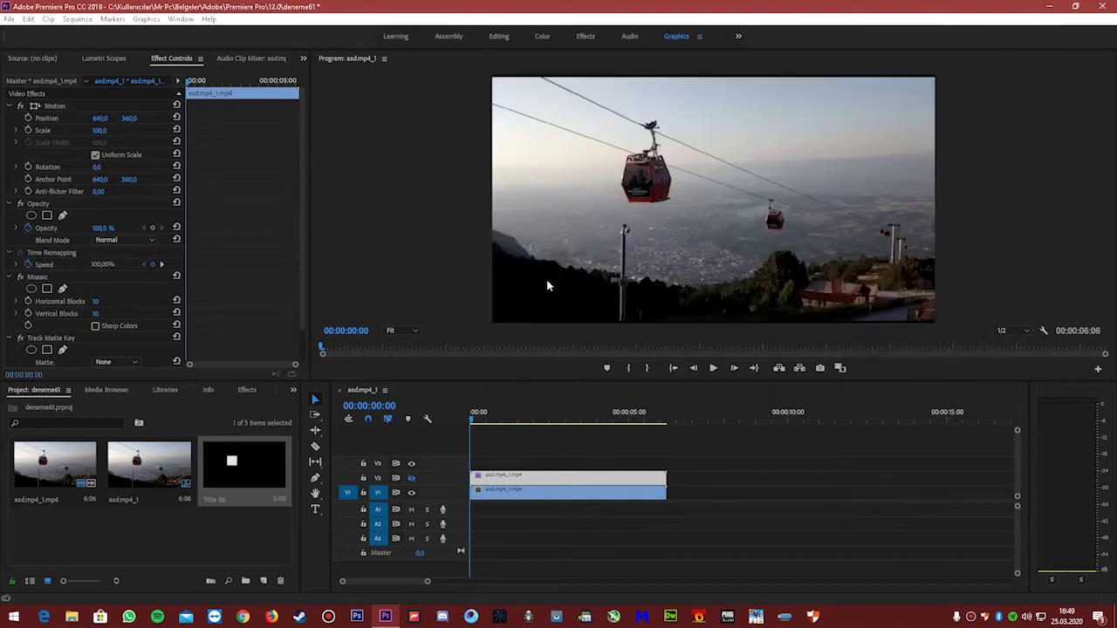
- Place Title 08 on V3 at the sequence start and extend it to the end of the clips below
{"action": "left_click", "coordinate": [191, 555]}
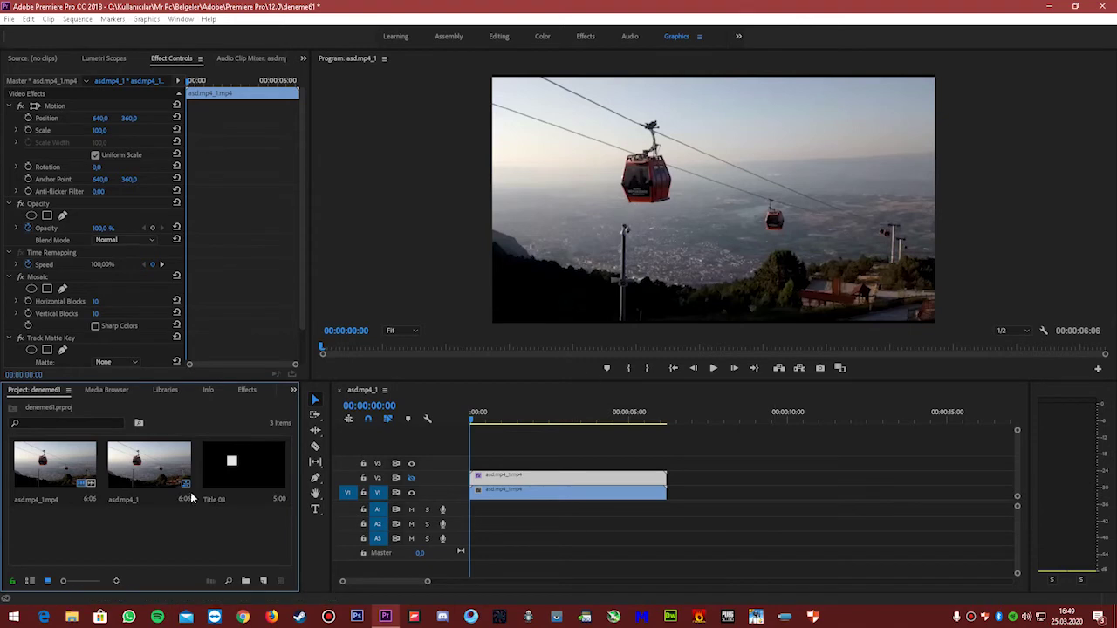
{"action": "left_click_drag", "start_coordinate": [244, 463], "coordinate": [473, 464]}
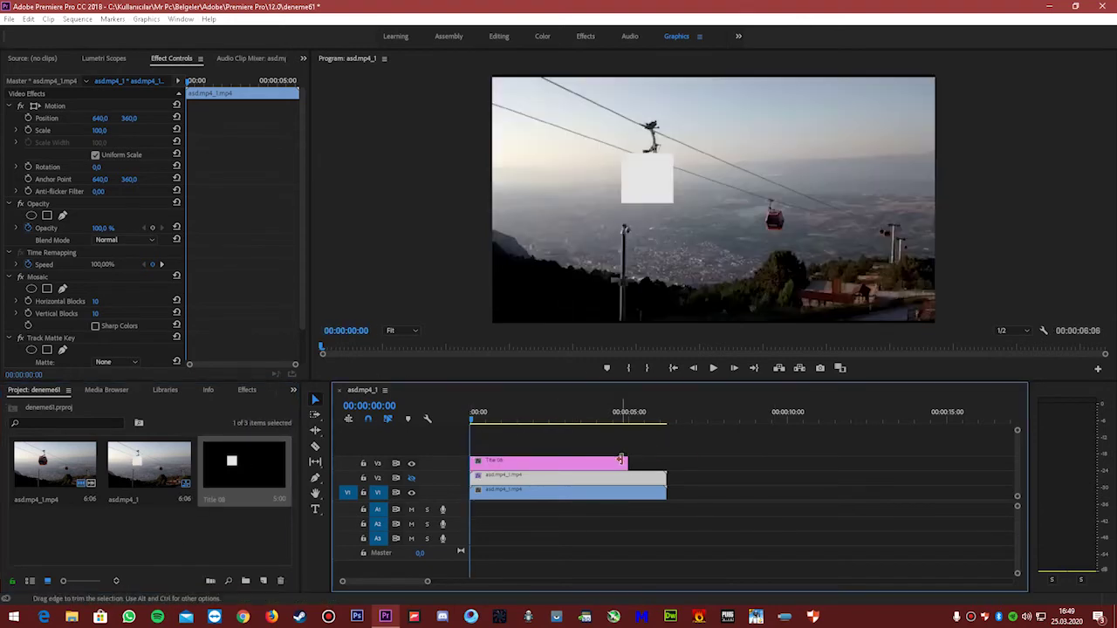
{"action": "left_click", "coordinate": [703, 486]}
{"action": "left_click_drag", "start_coordinate": [630, 462], "coordinate": [686, 503]}
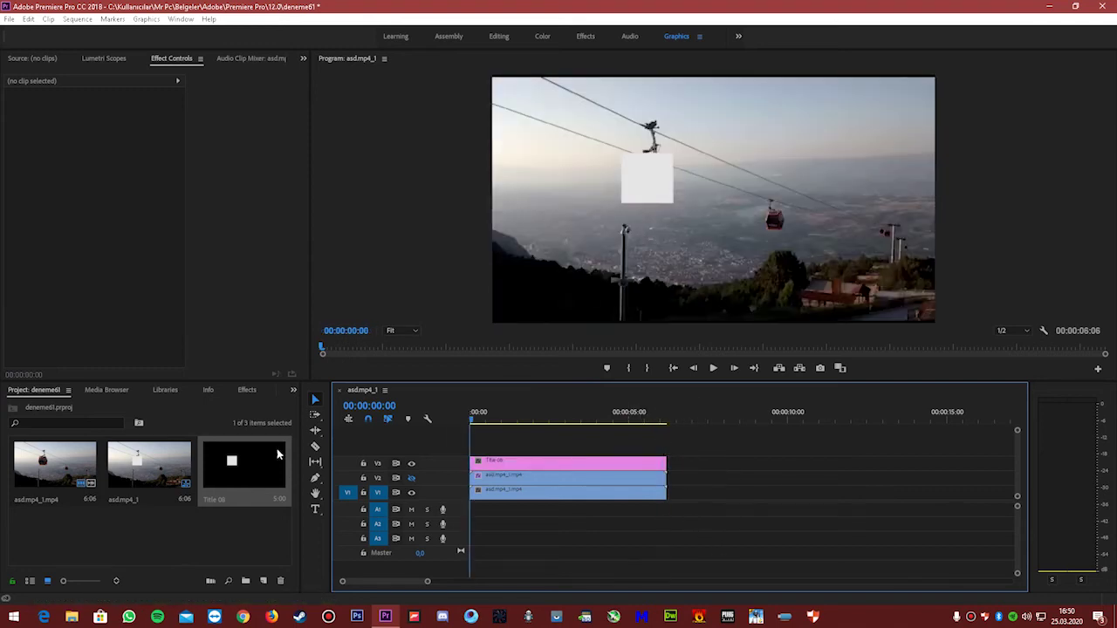
{"action": "left_click_drag", "start_coordinate": [472, 421], "coordinate": [521, 430]}
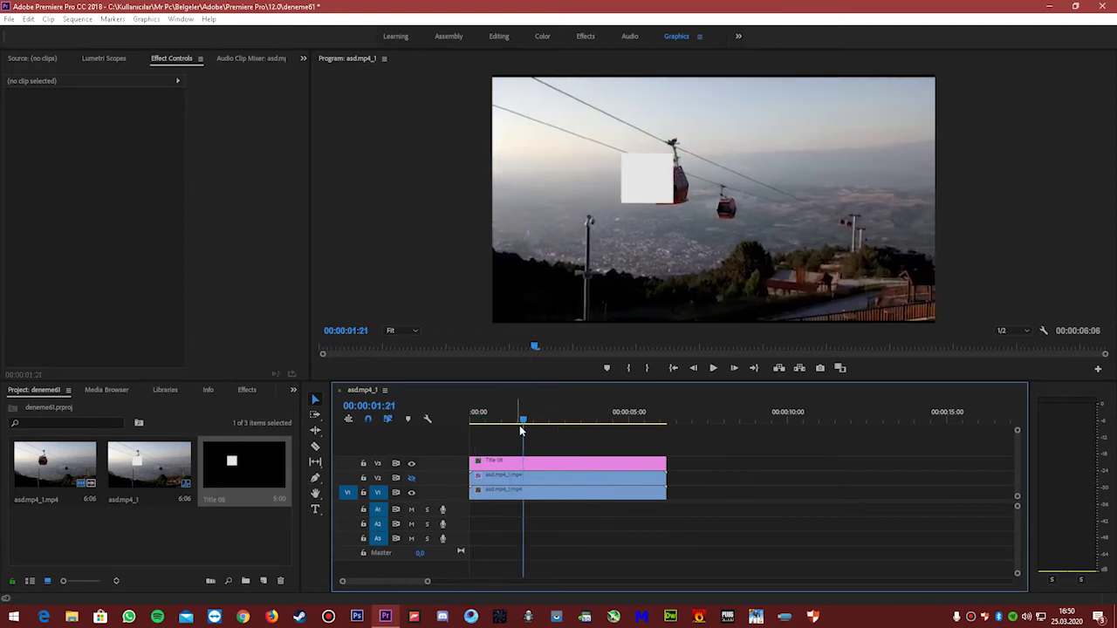
{"action": "key", "text": "Home"}
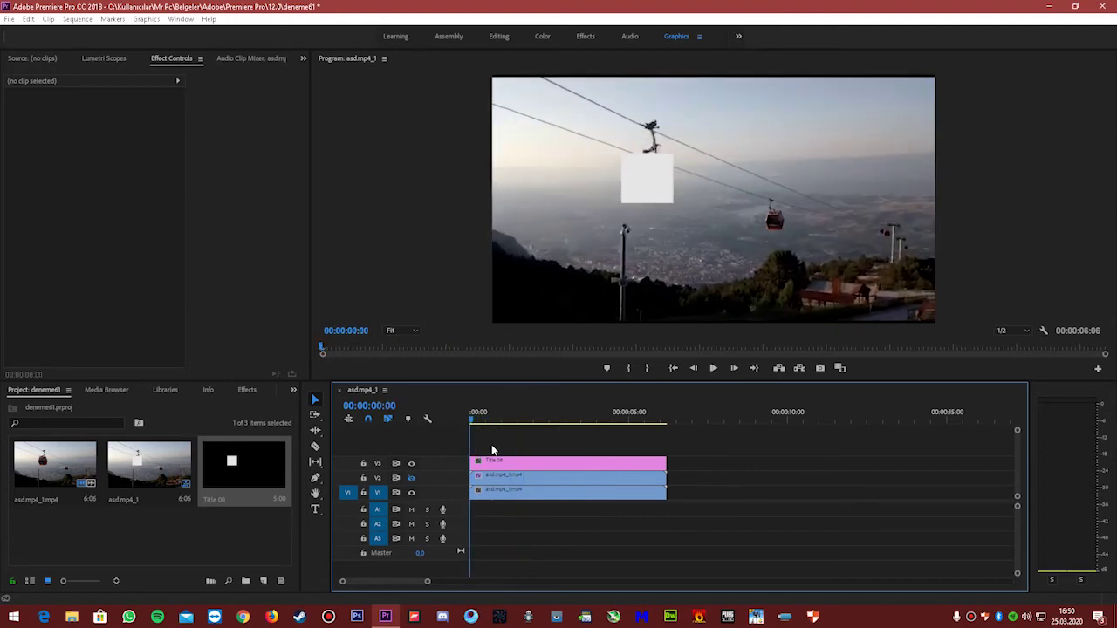
- Set the V2 clip's Mosaic effect to 50 horizontal blocks and 50 vertical blocks
{"action": "left_click", "coordinate": [531, 474]}
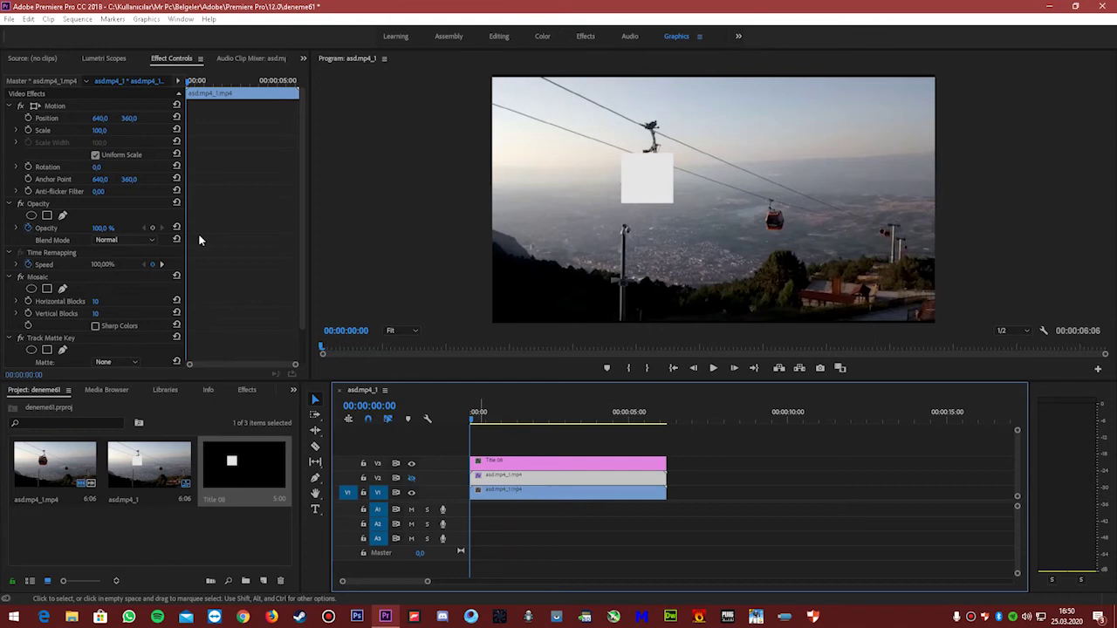
{"action": "left_click", "coordinate": [96, 301]}
{"action": "type", "text": "50"}
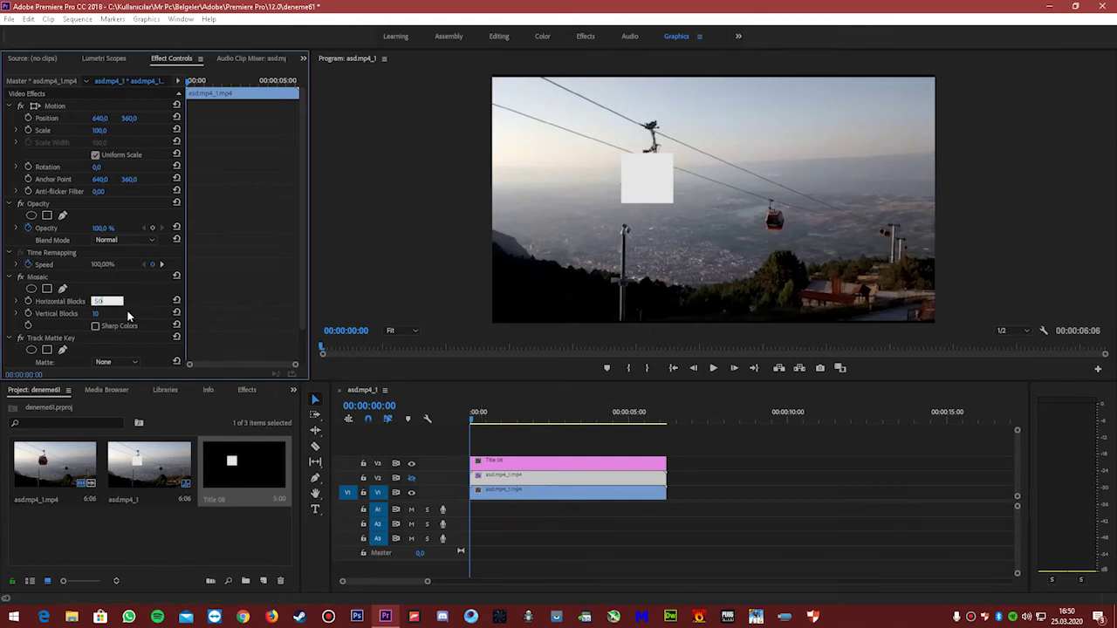
{"action": "left_click", "coordinate": [106, 314]}
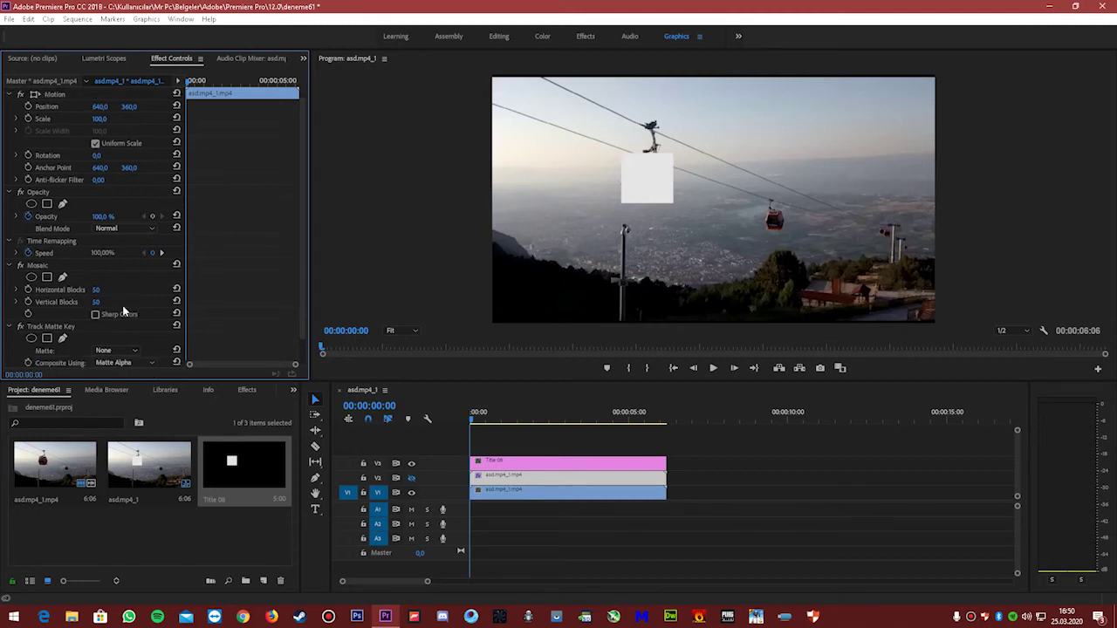
- Set the matte of the V2 clip's Track Matte Key effect to the title's track
{"action": "scroll", "coordinate": [112, 318], "scroll_direction": "down", "scroll_amount": 2}
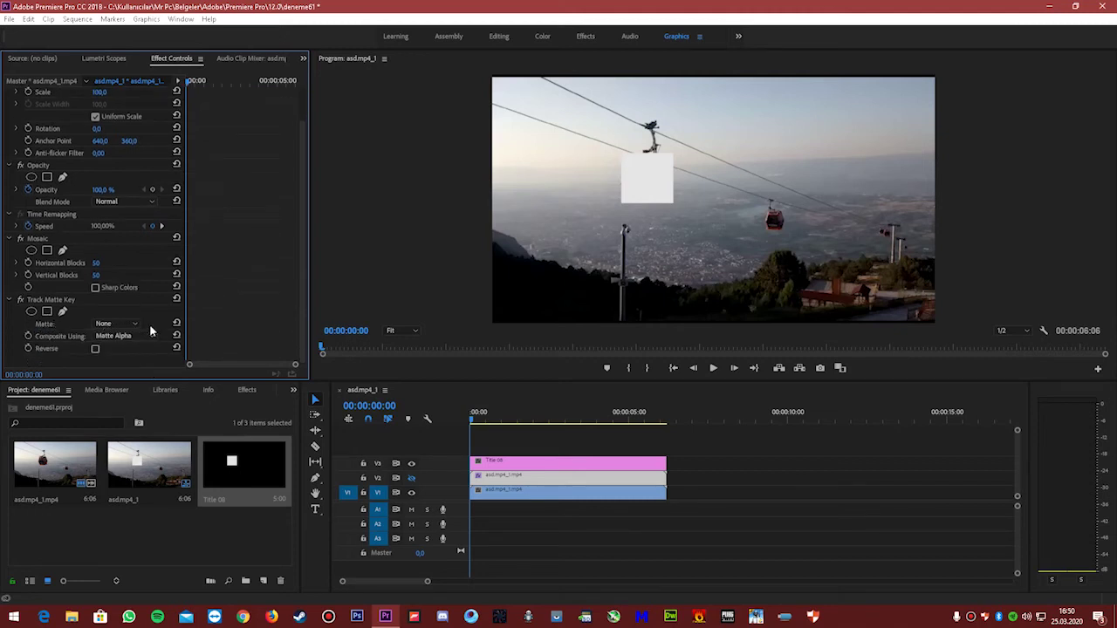
{"action": "left_click", "coordinate": [120, 324]}
{"action": "left_click", "coordinate": [123, 351]}
- Add a Position keyframe to the title clip at the sequence start and show its Motion handles in the preview
{"action": "left_click", "coordinate": [528, 463]}
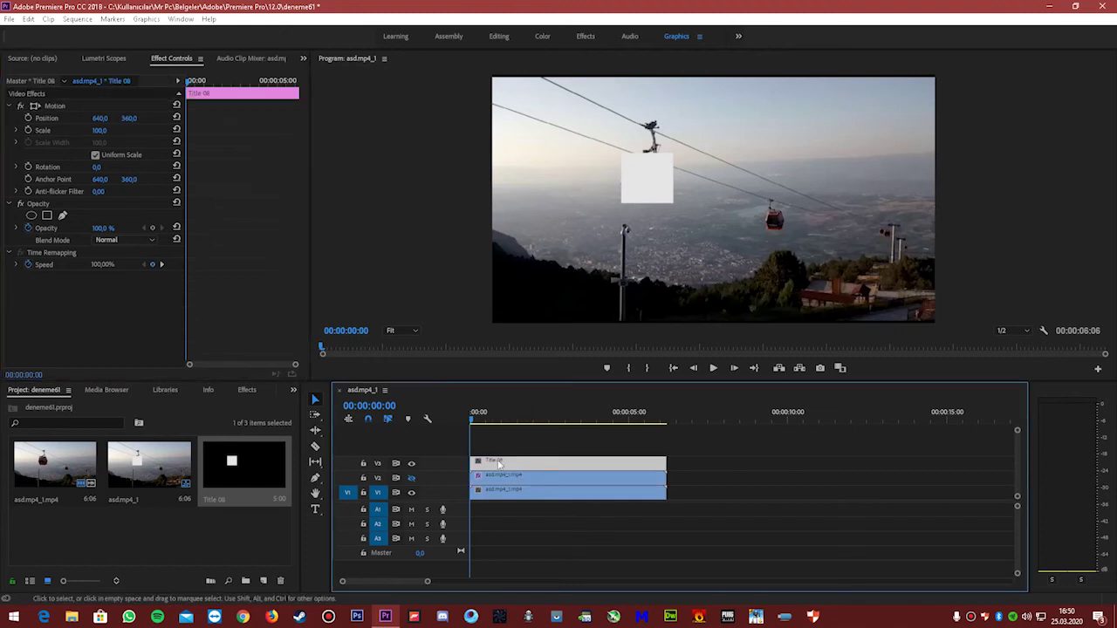
{"action": "left_click", "coordinate": [44, 118]}
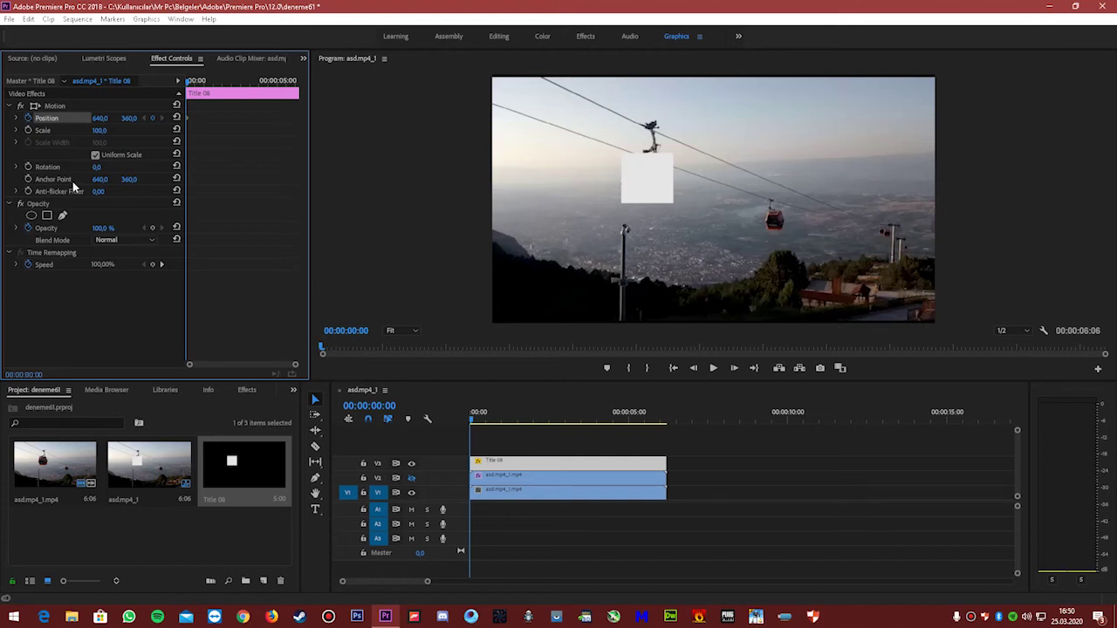
{"action": "left_click", "coordinate": [34, 106]}
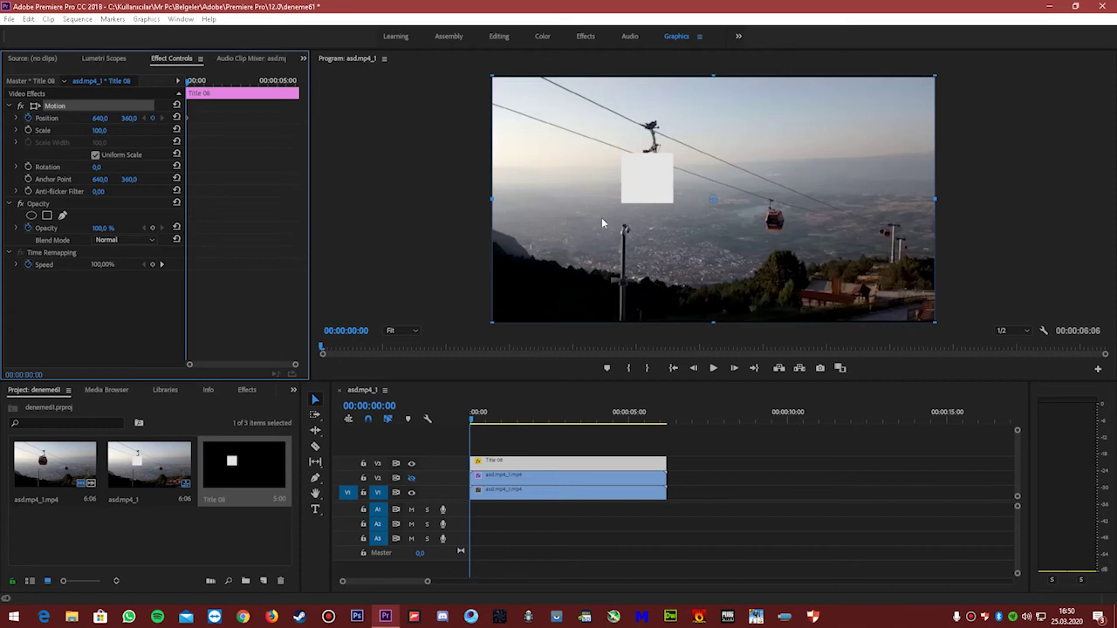
- Reposition the title rectangle over the nearest cable car at 00:00:00:10 and 00:00:00:22, to about 701, 377 and 803, 389
{"action": "key", "text": "shift+Right"}
{"action": "key", "text": "shift+Right"}
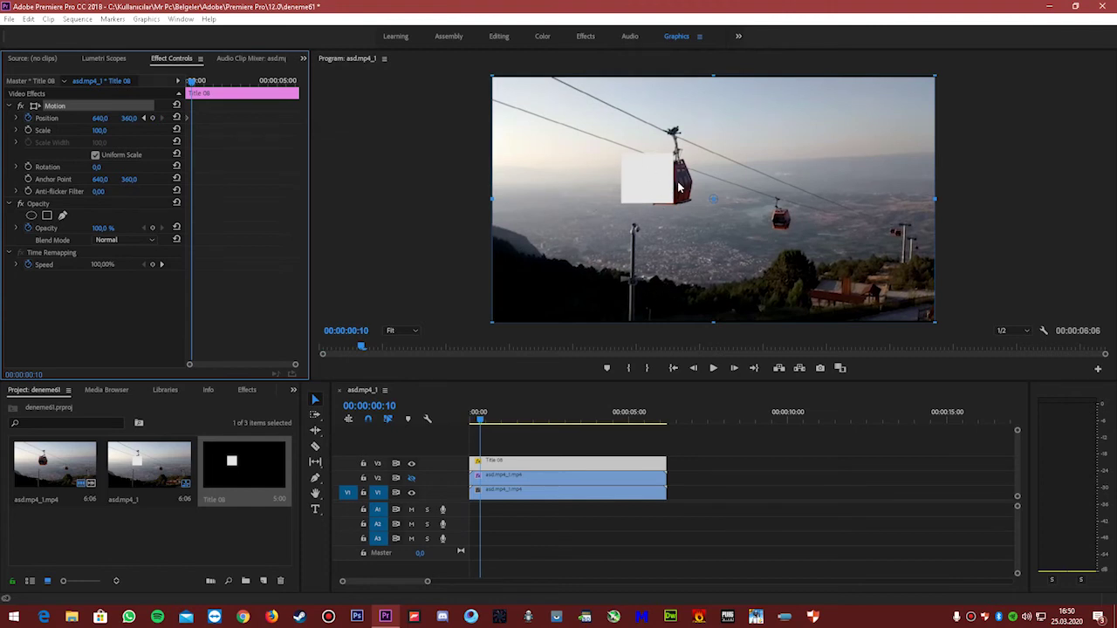
{"action": "left_click_drag", "start_coordinate": [635, 188], "coordinate": [657, 199]}
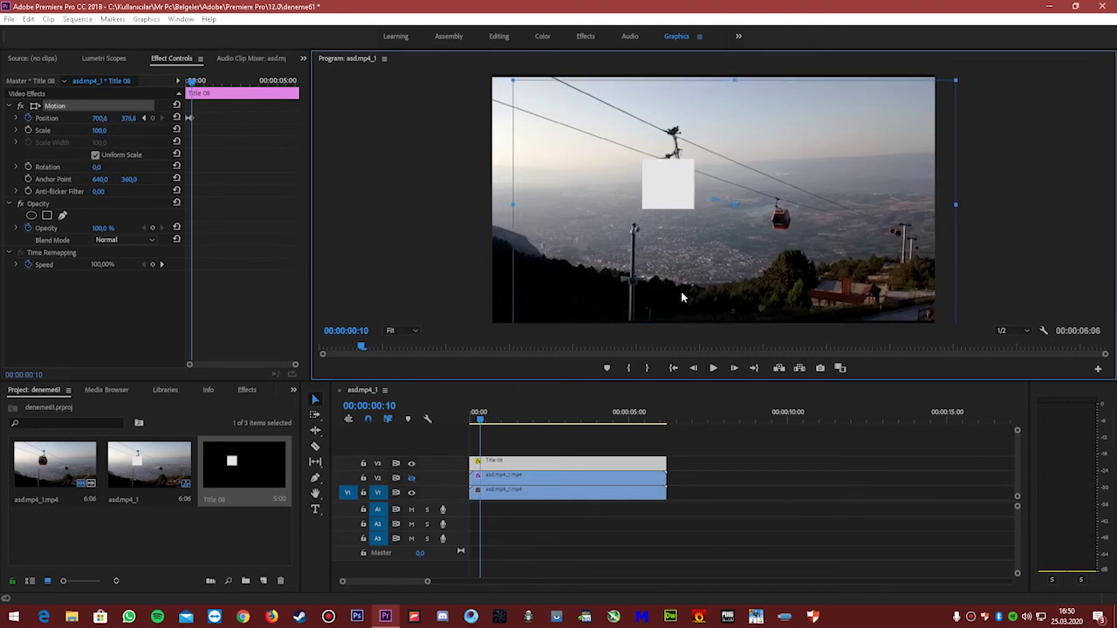
{"action": "key", "text": "space"}
{"action": "left_click_drag", "start_coordinate": [663, 199], "coordinate": [698, 203]}
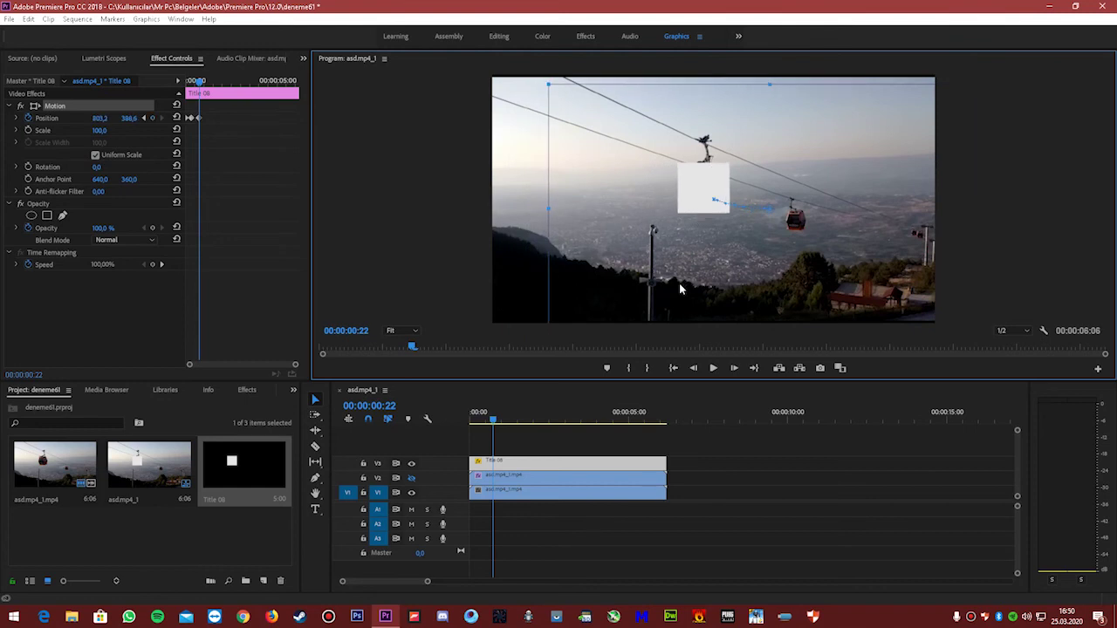
- Keyframe the title rectangle's position over the cable car at 00:00:01:14, 00:00:01:24 and 00:00:02:12
{"action": "key", "text": "space"}
{"action": "key", "text": "space"}
{"action": "left_click_drag", "start_coordinate": [697, 248], "coordinate": [690, 246]}
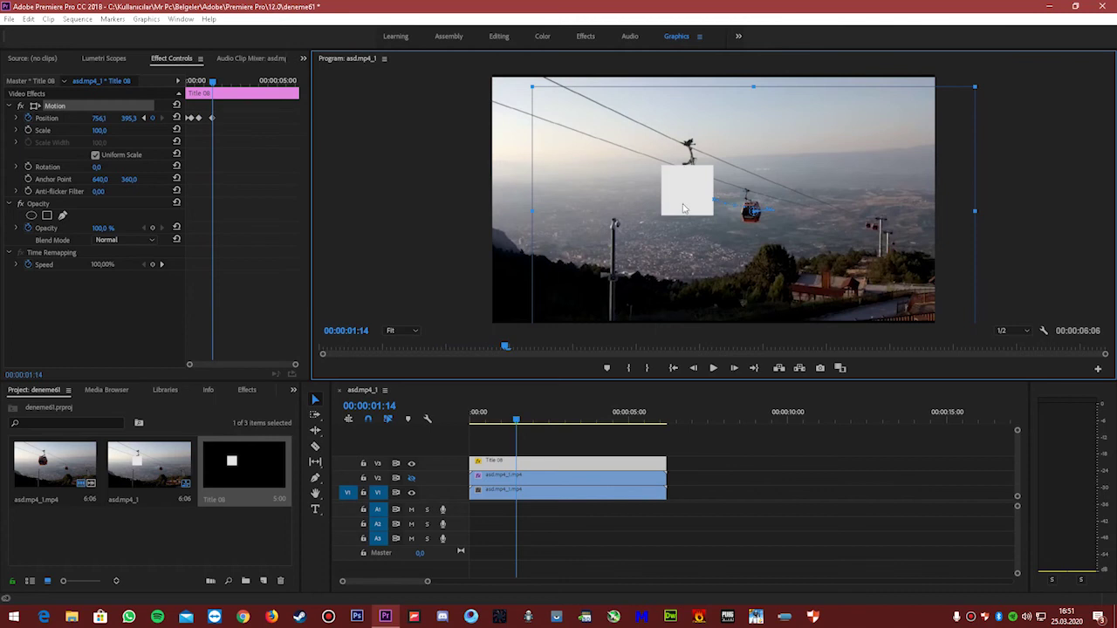
{"action": "key", "text": "space"}
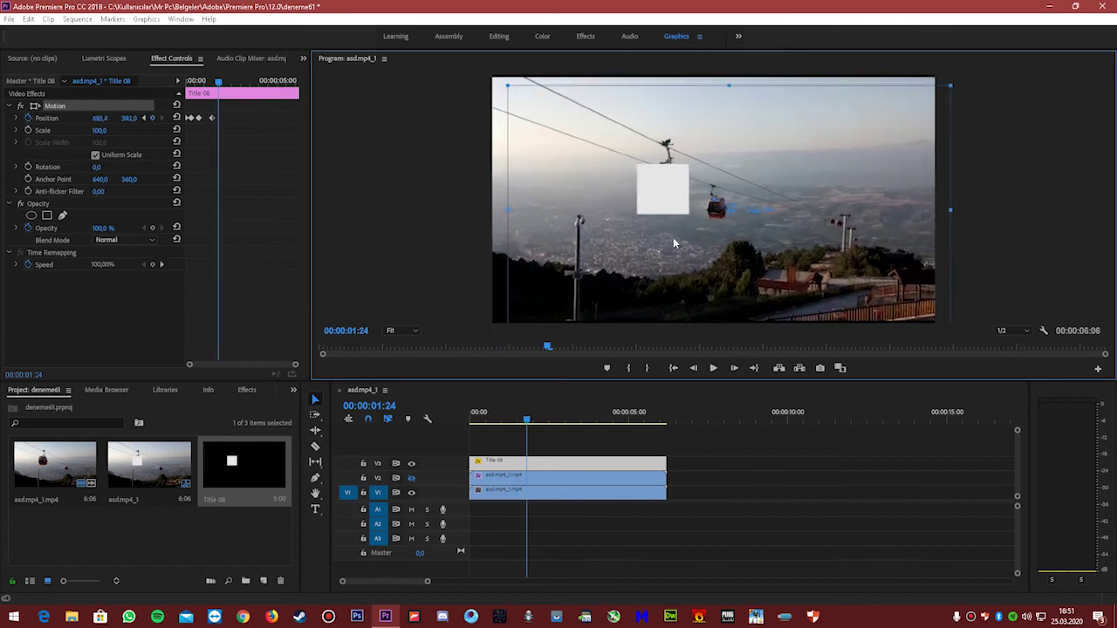
{"action": "key", "text": "space"}
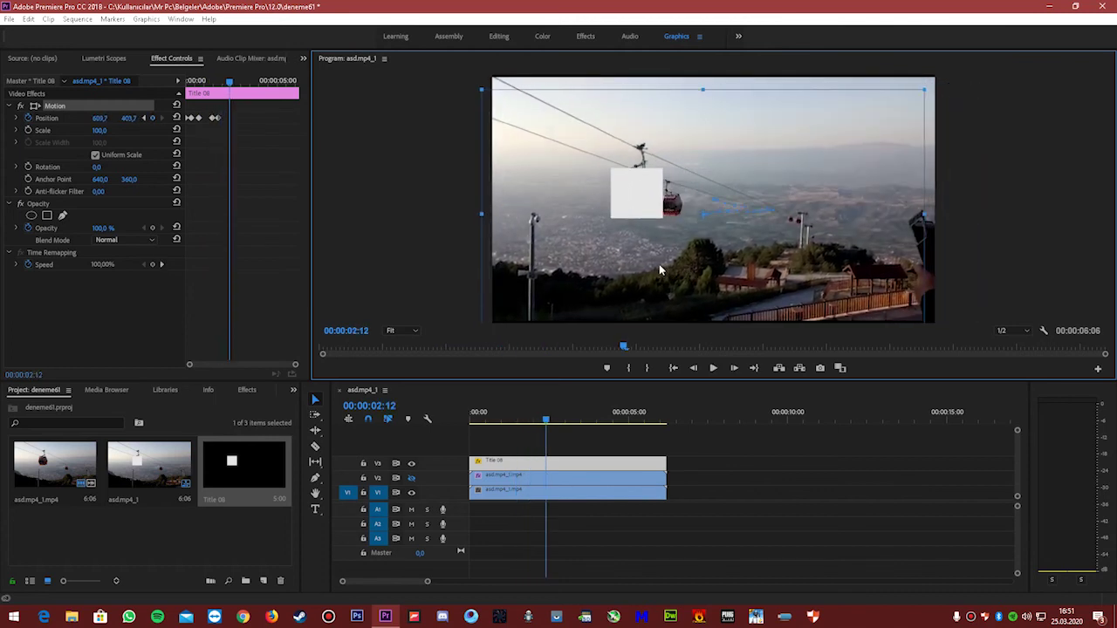
- Continue tracking the cable car with title Position keyframes between 00:00:03:10 and 00:00:04:25, including one at 00:00:04:03
{"action": "key", "text": "space"}
{"action": "key", "text": "space"}
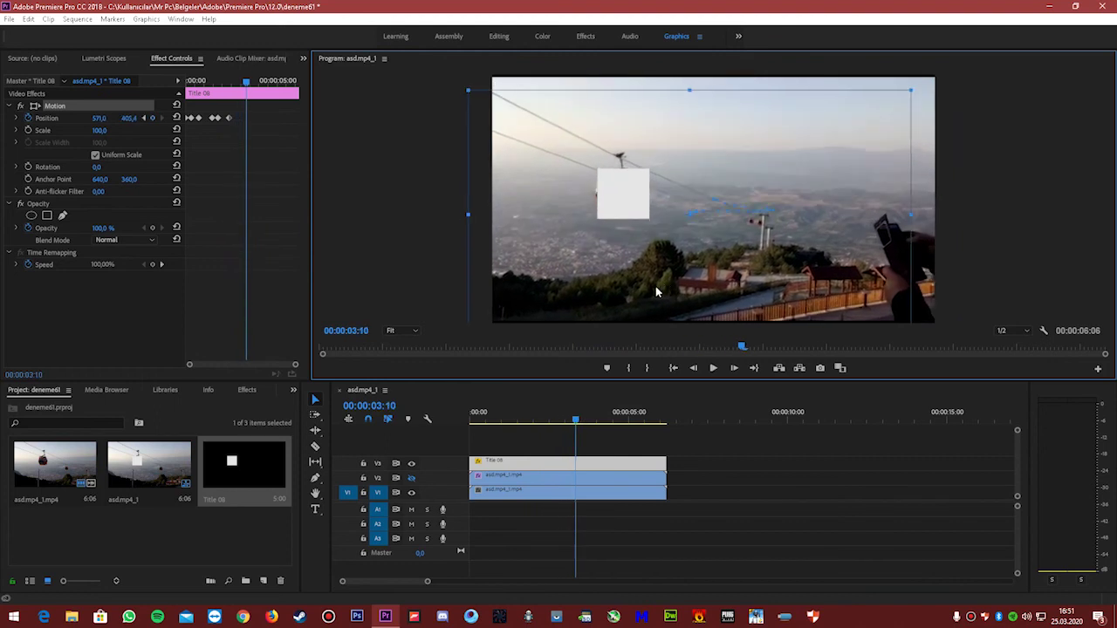
{"action": "left_click_drag", "start_coordinate": [655, 292], "coordinate": [650, 297]}
{"action": "key", "text": "space"}
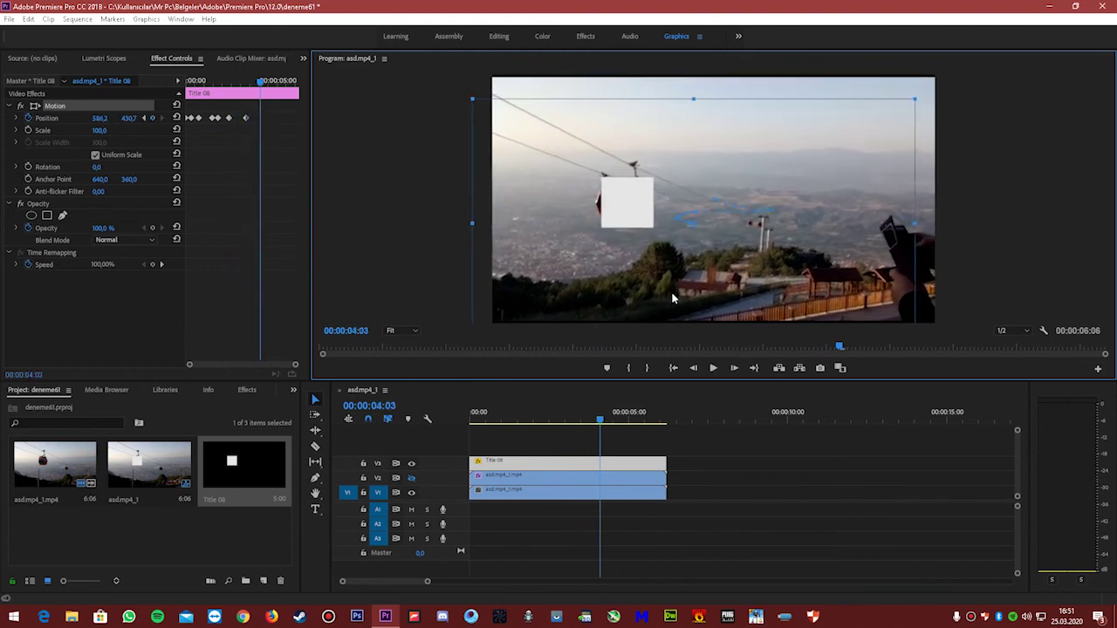
{"action": "key", "text": "space"}
{"action": "key", "text": "space"}
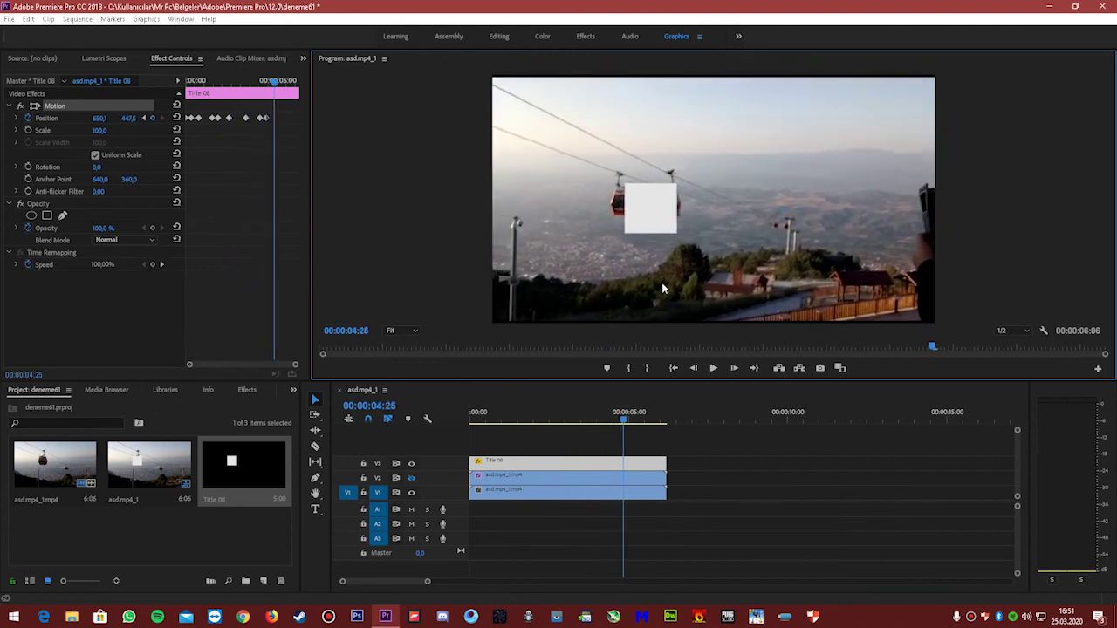
- Add the remaining Position keyframes that keep the title rectangle on the cable car through 00:00:06:04 at the sequence's end
{"action": "key", "text": "space"}
{"action": "key", "text": "space"}
{"action": "key", "text": "space"}
{"action": "key", "text": "space"}
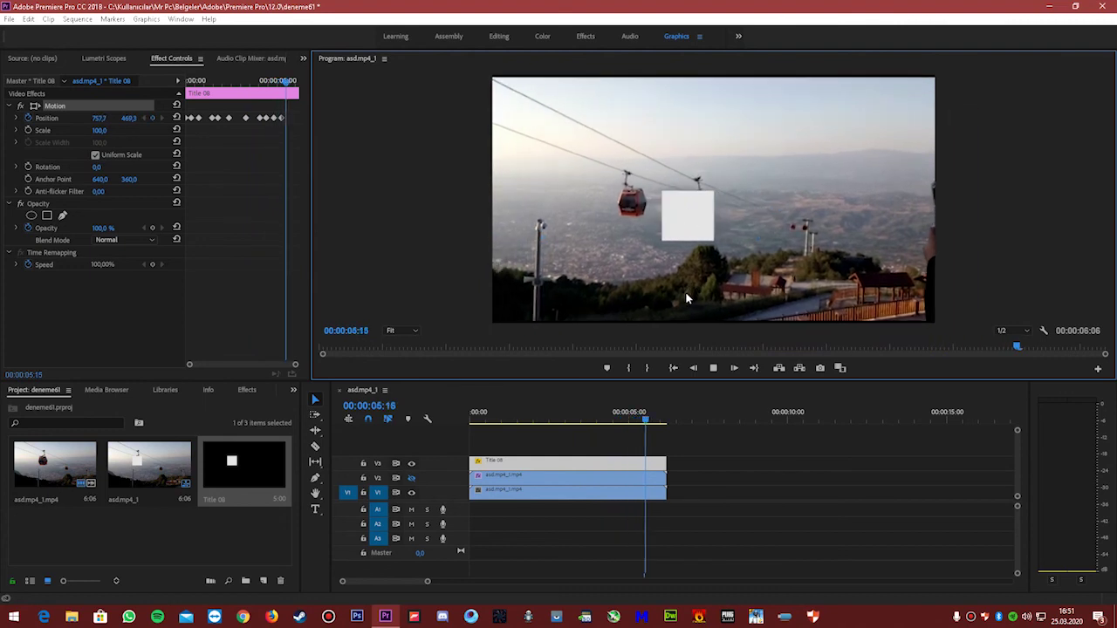
{"action": "key", "text": "space"}
{"action": "key", "text": "space"}
{"action": "key", "text": "space"}
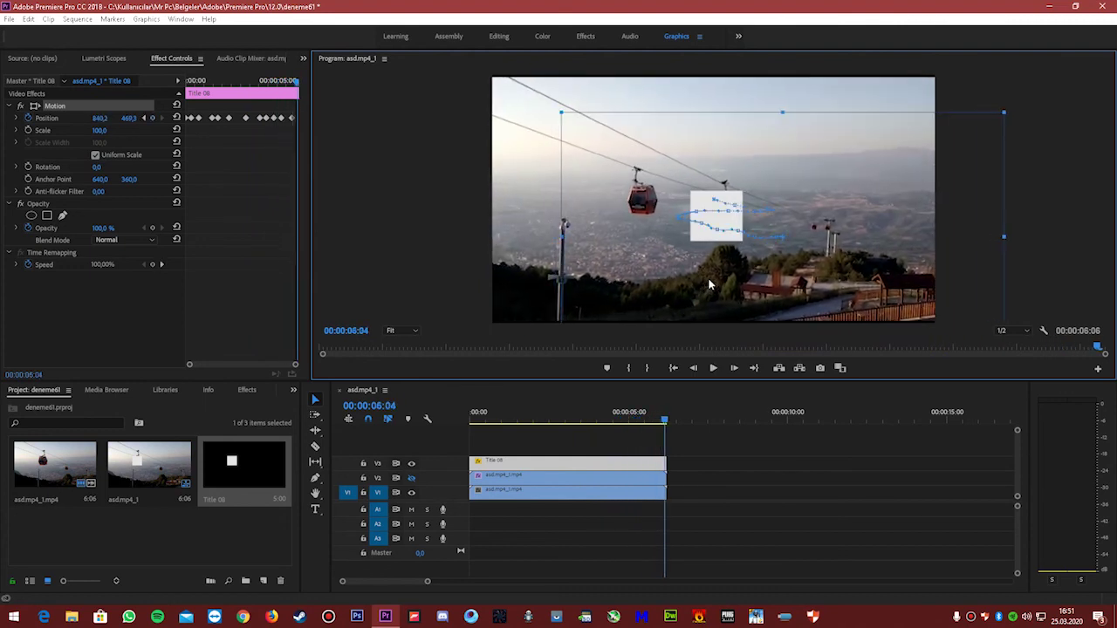
{"action": "key", "text": "space"}
- Turn the V2 track output back on and play the sequence from its start to check the mosaic's tracking
{"action": "left_click", "coordinate": [422, 434]}
{"action": "key", "text": "Home"}
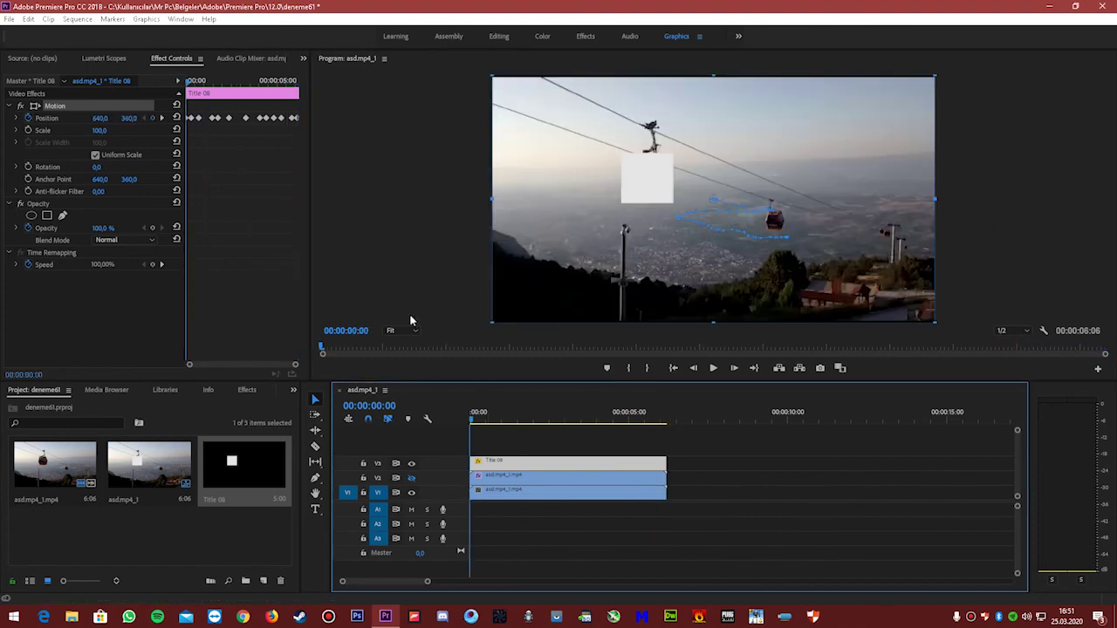
{"action": "left_click", "coordinate": [457, 342]}
{"action": "left_click", "coordinate": [412, 478]}
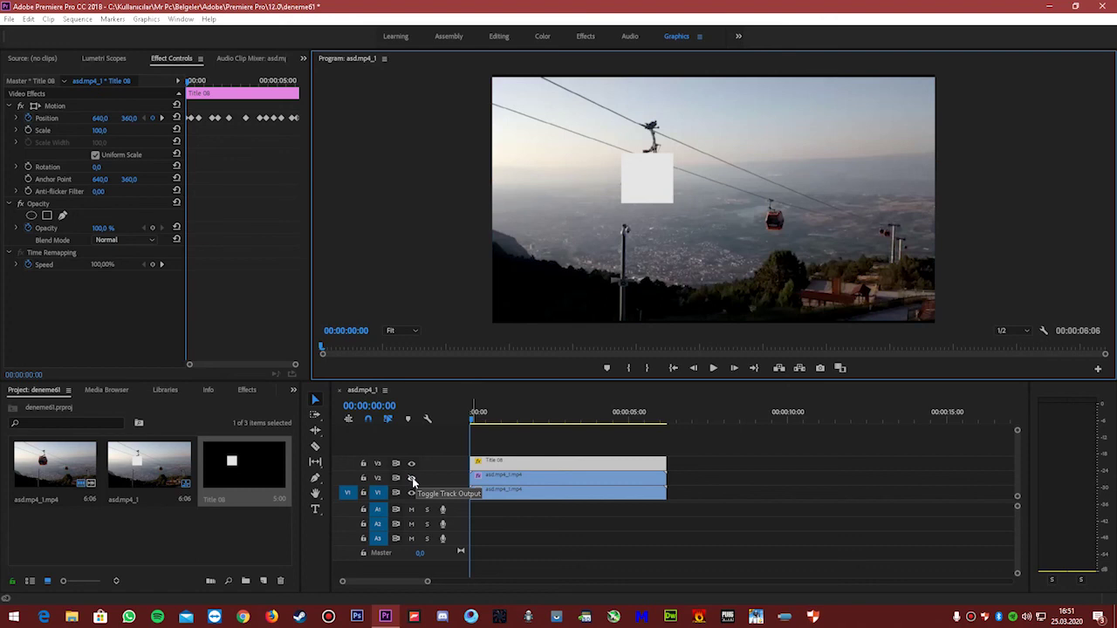
{"action": "left_click", "coordinate": [810, 487]}
{"action": "key", "text": "space"}
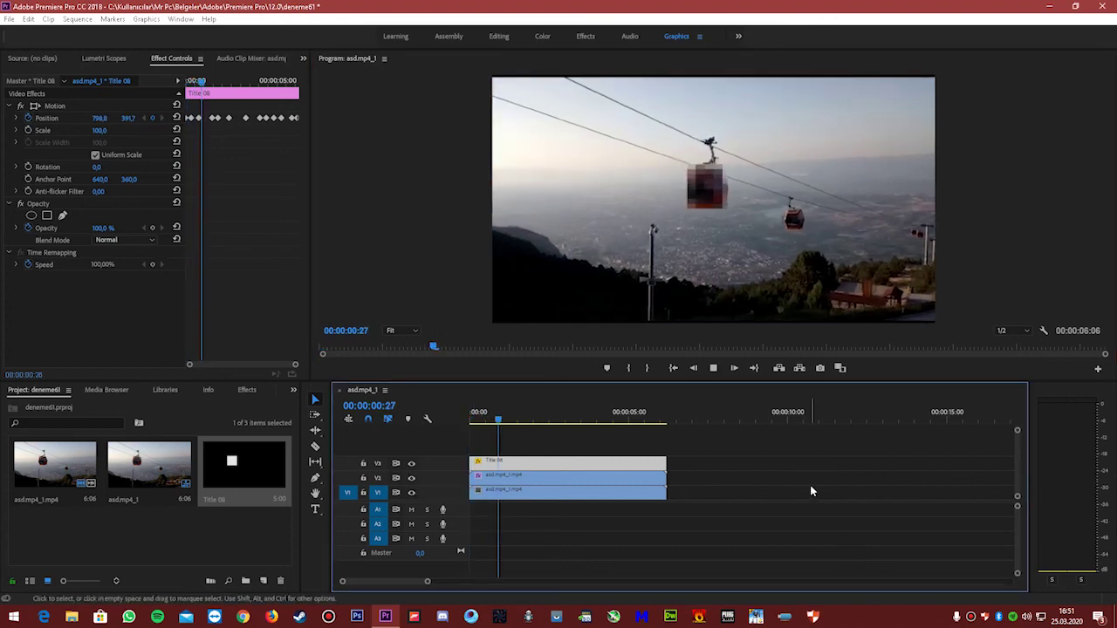